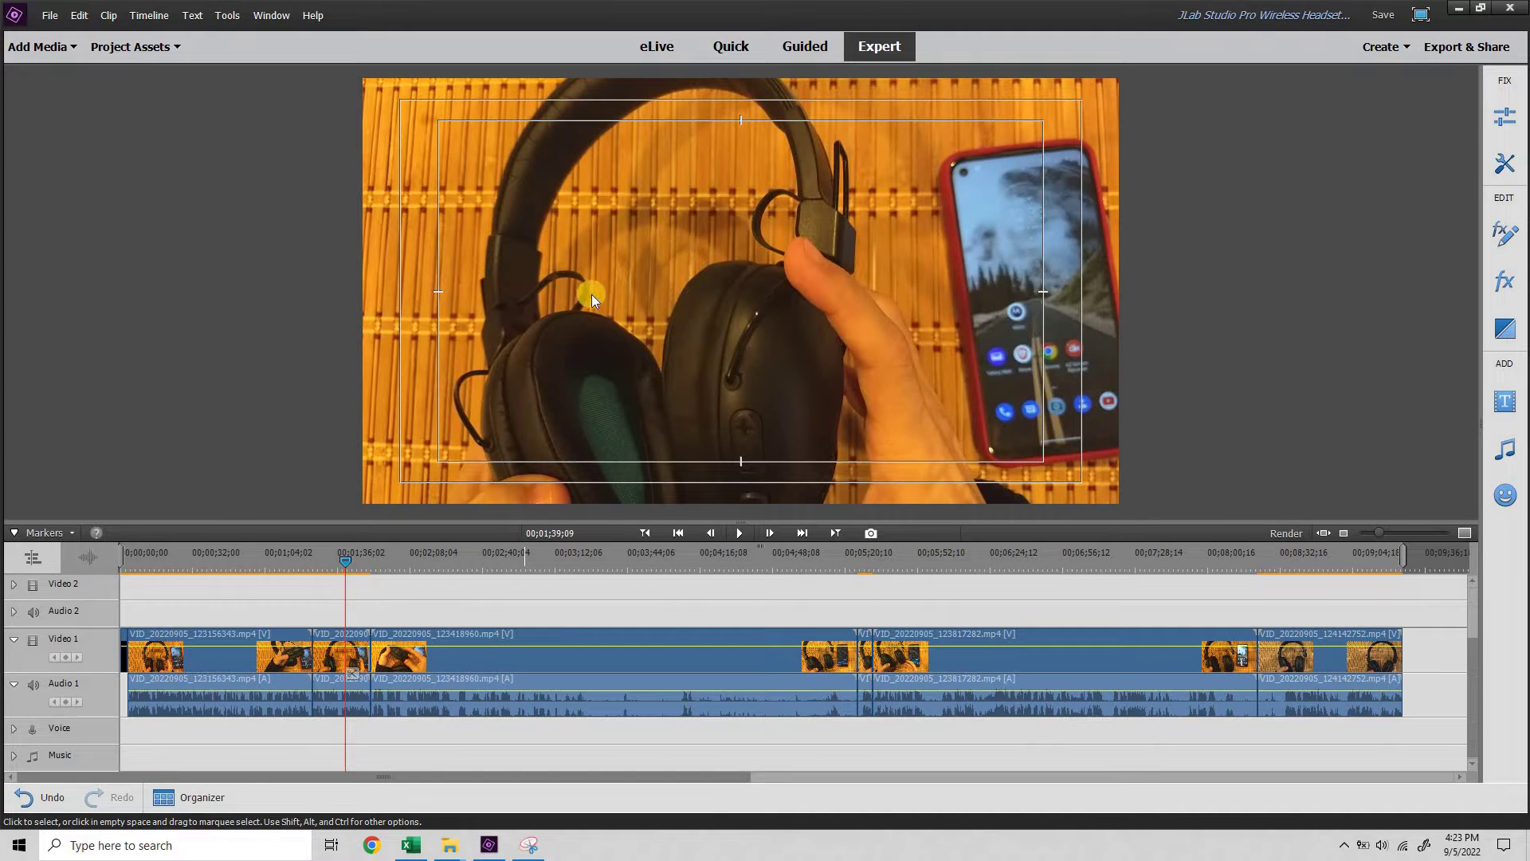
# Select the short VID_20220905 headphone clip on the Video 1 track.
pyautogui.click(329, 647)
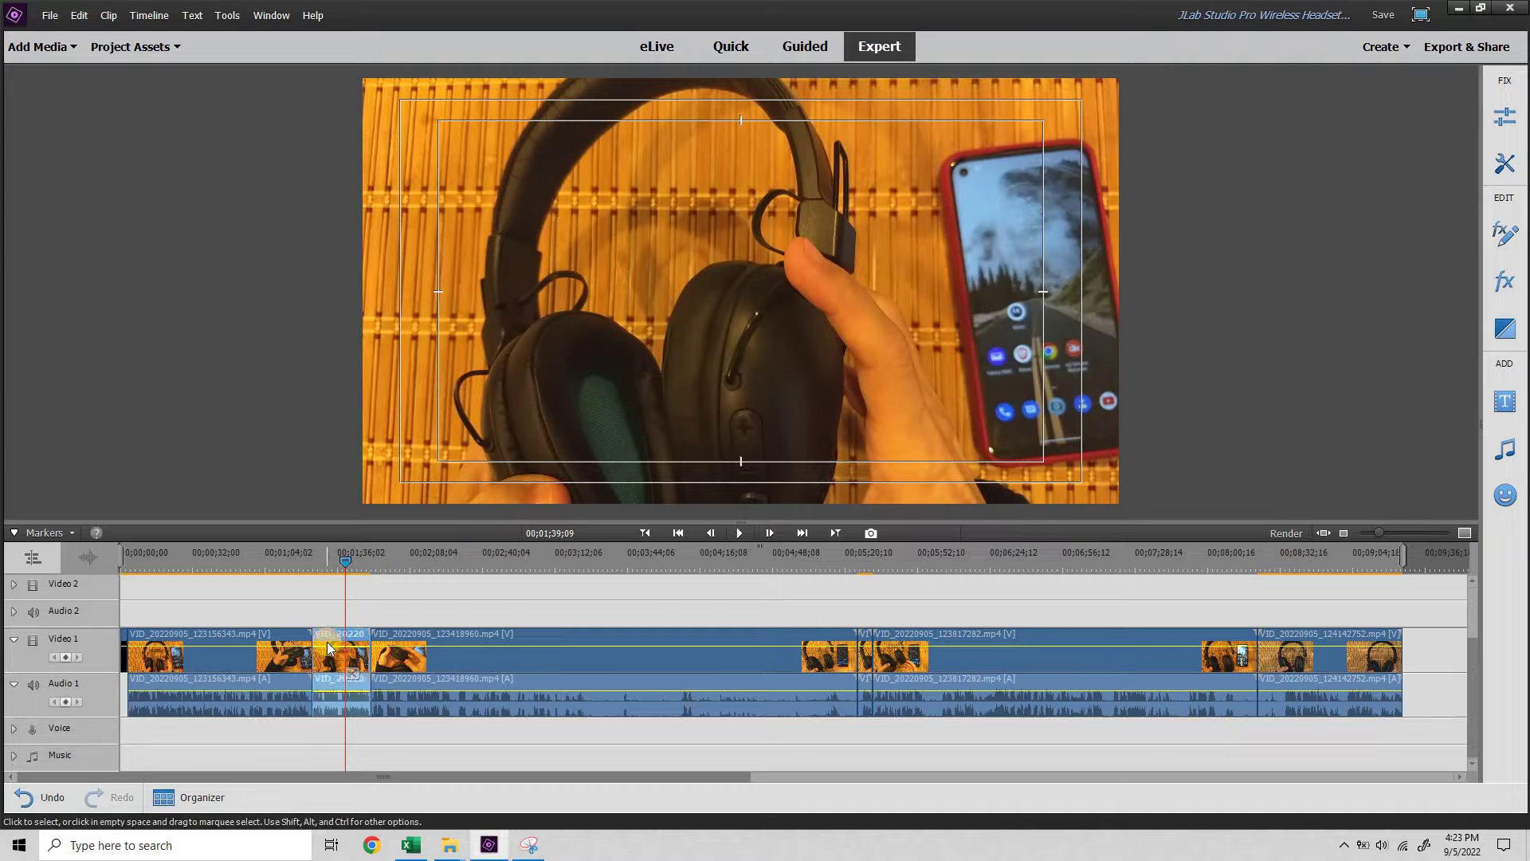
# Apply Auto Smart Tone from the Adjustments list to the headphone clip.
pyautogui.click(1505, 117)
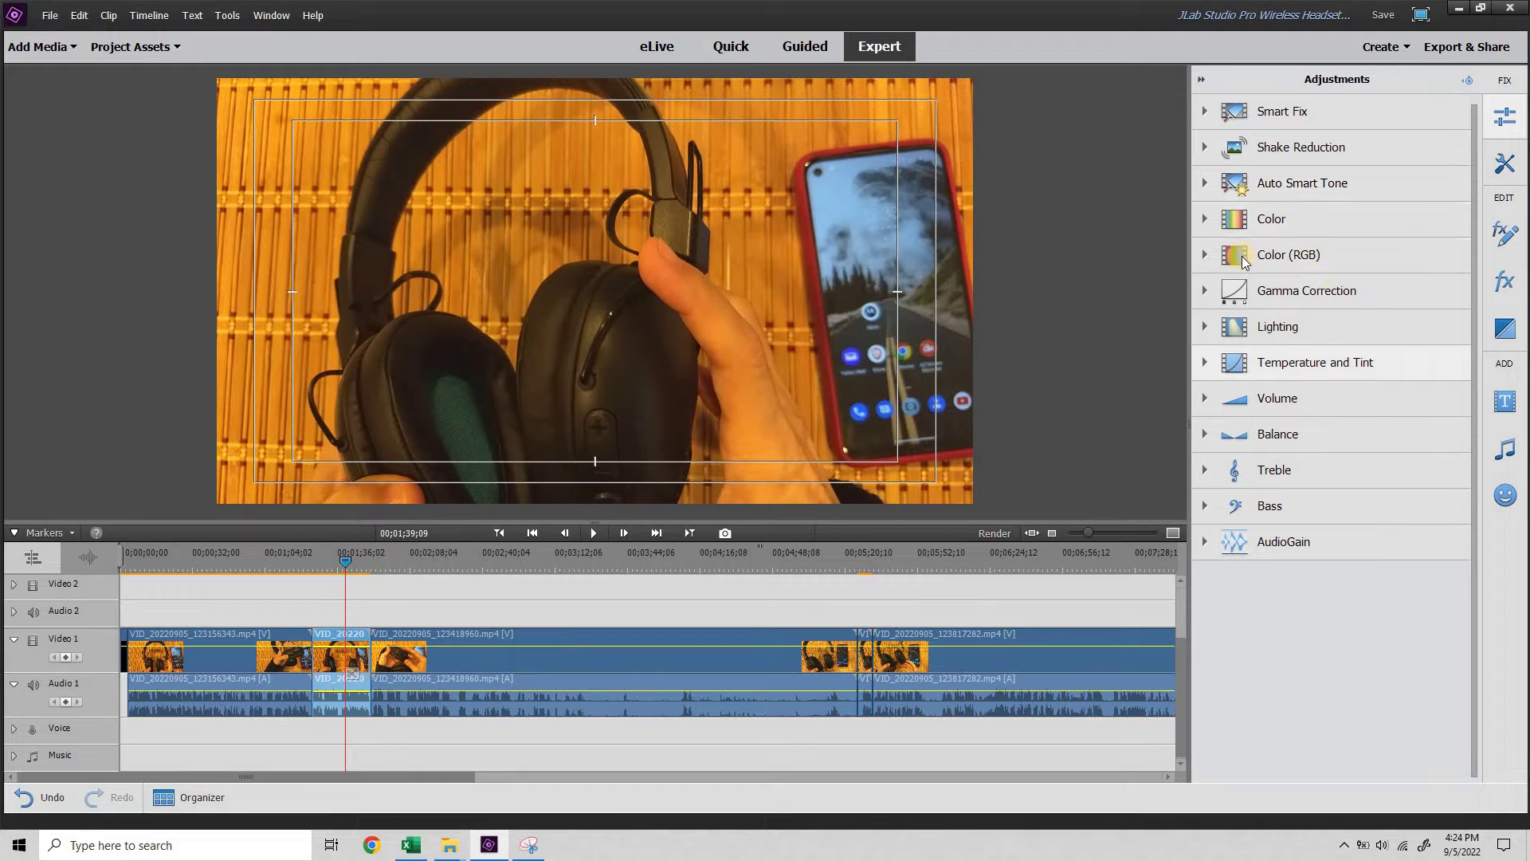
pyautogui.click(1206, 184)
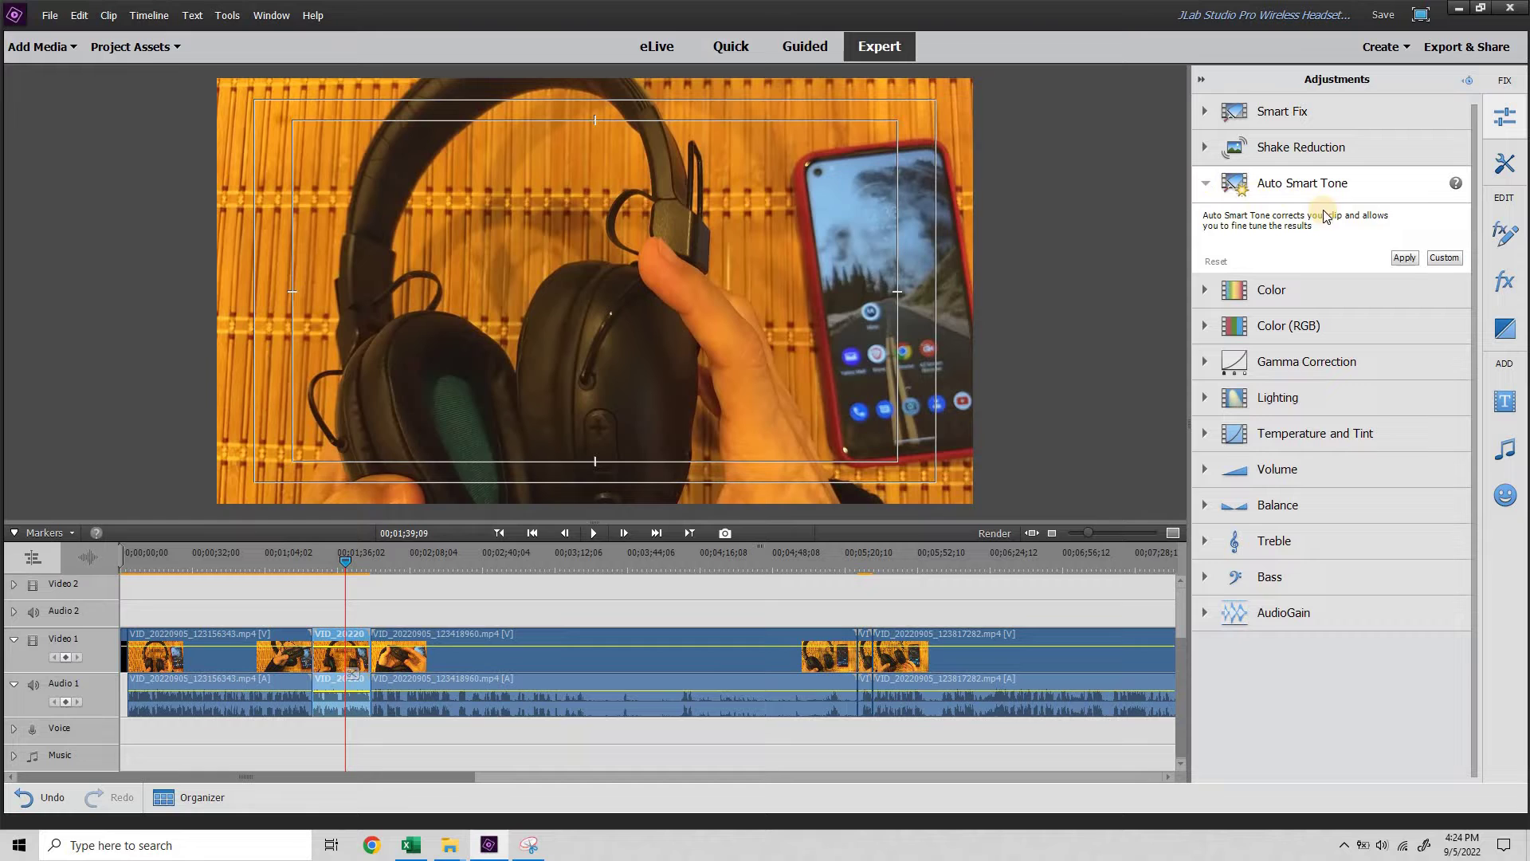
pyautogui.click(1404, 259)
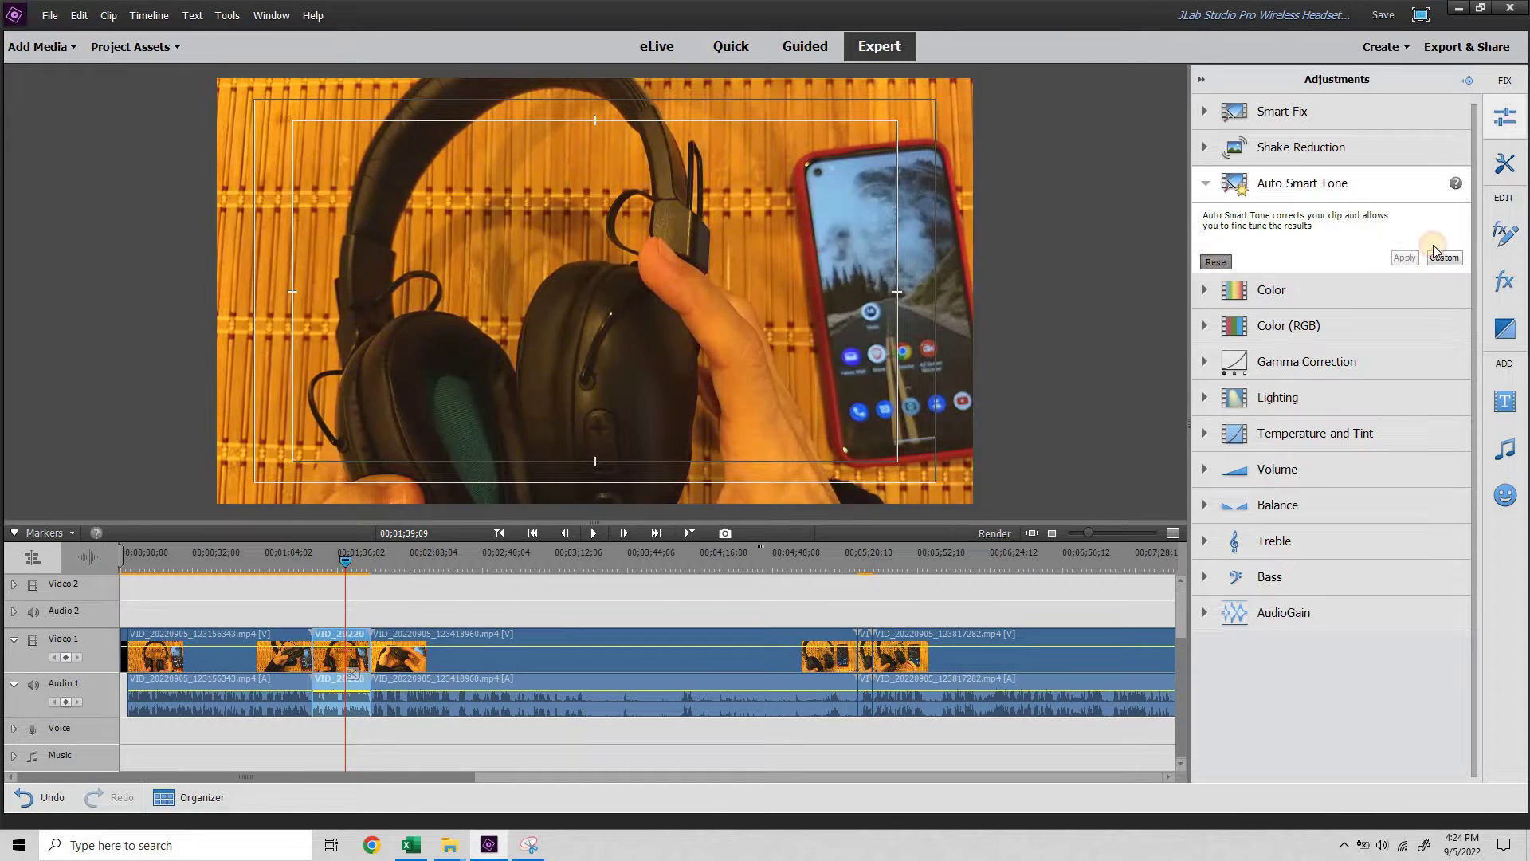
# Drag the correction puck in the Custom Auto Smart Tone view to darken the preview.
pyautogui.click(1437, 259)
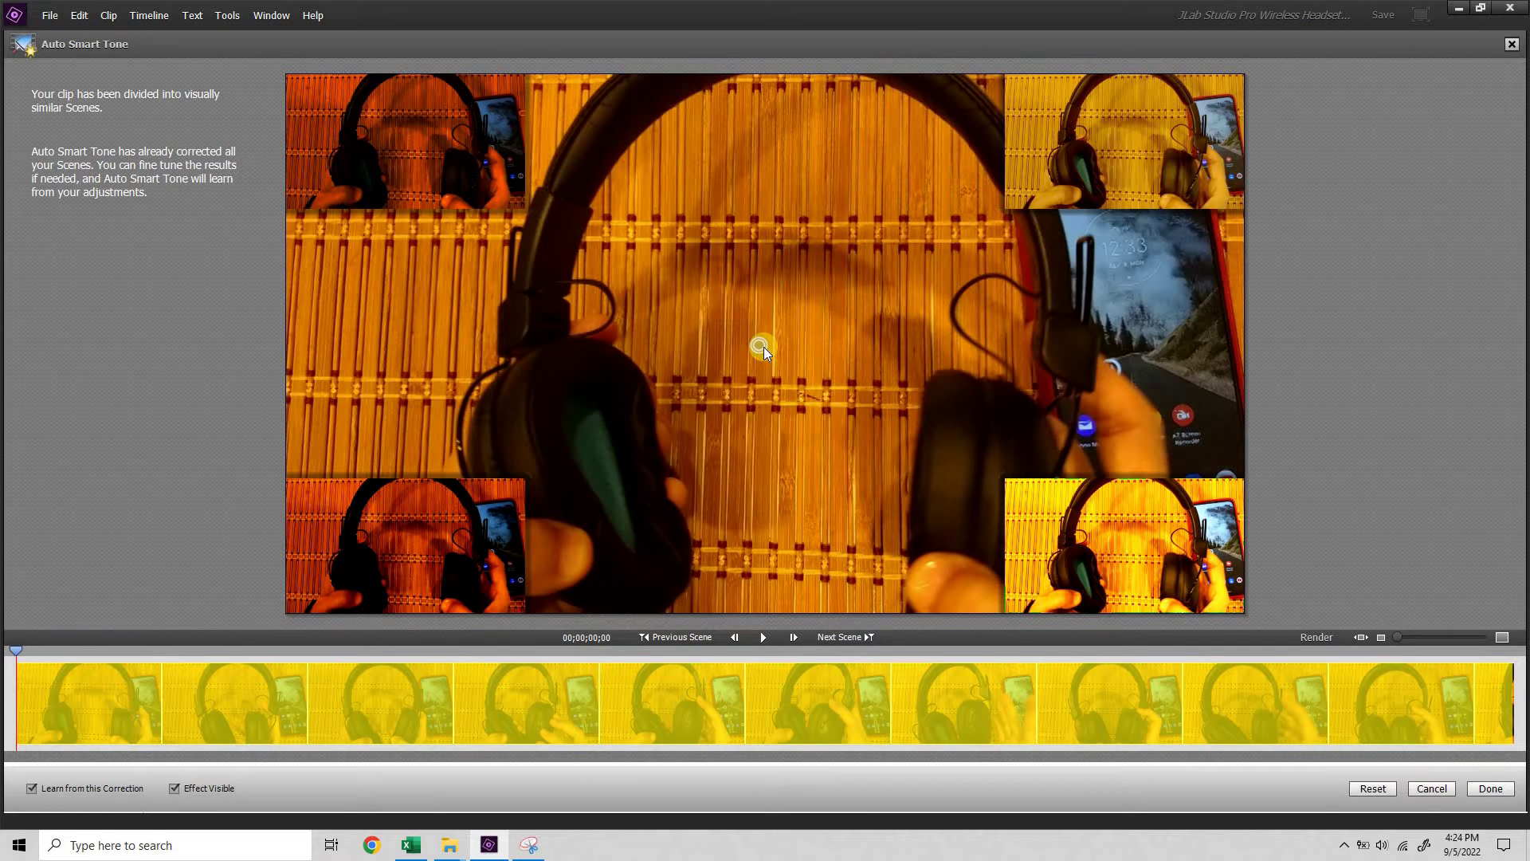
pyautogui.click(763, 347)
pyautogui.moveTo(787, 370); pyautogui.dragTo(857, 408)
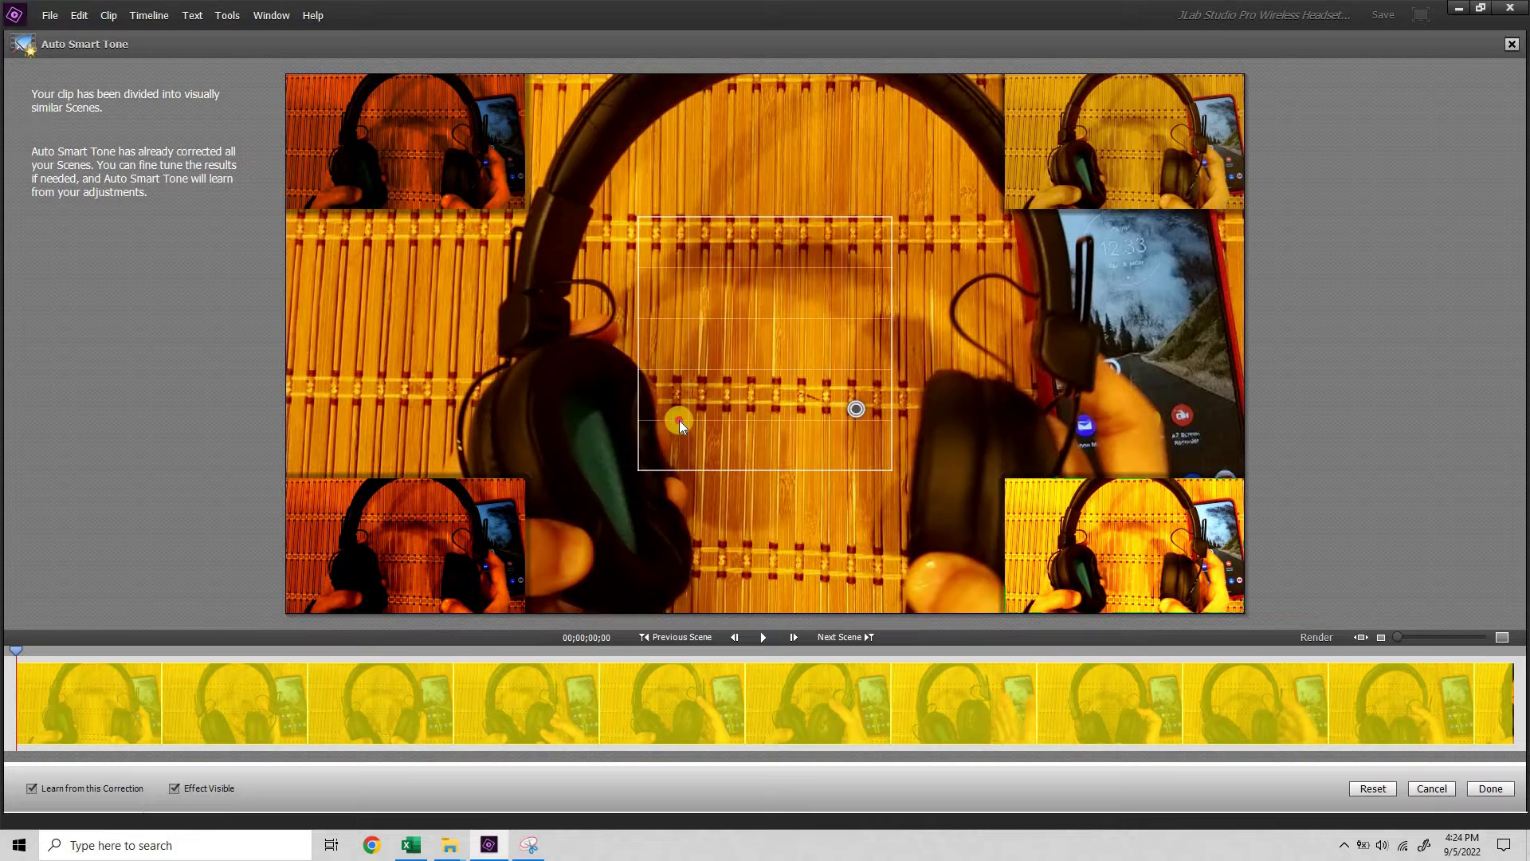
pyautogui.moveTo(679, 419); pyautogui.dragTo(682, 405)
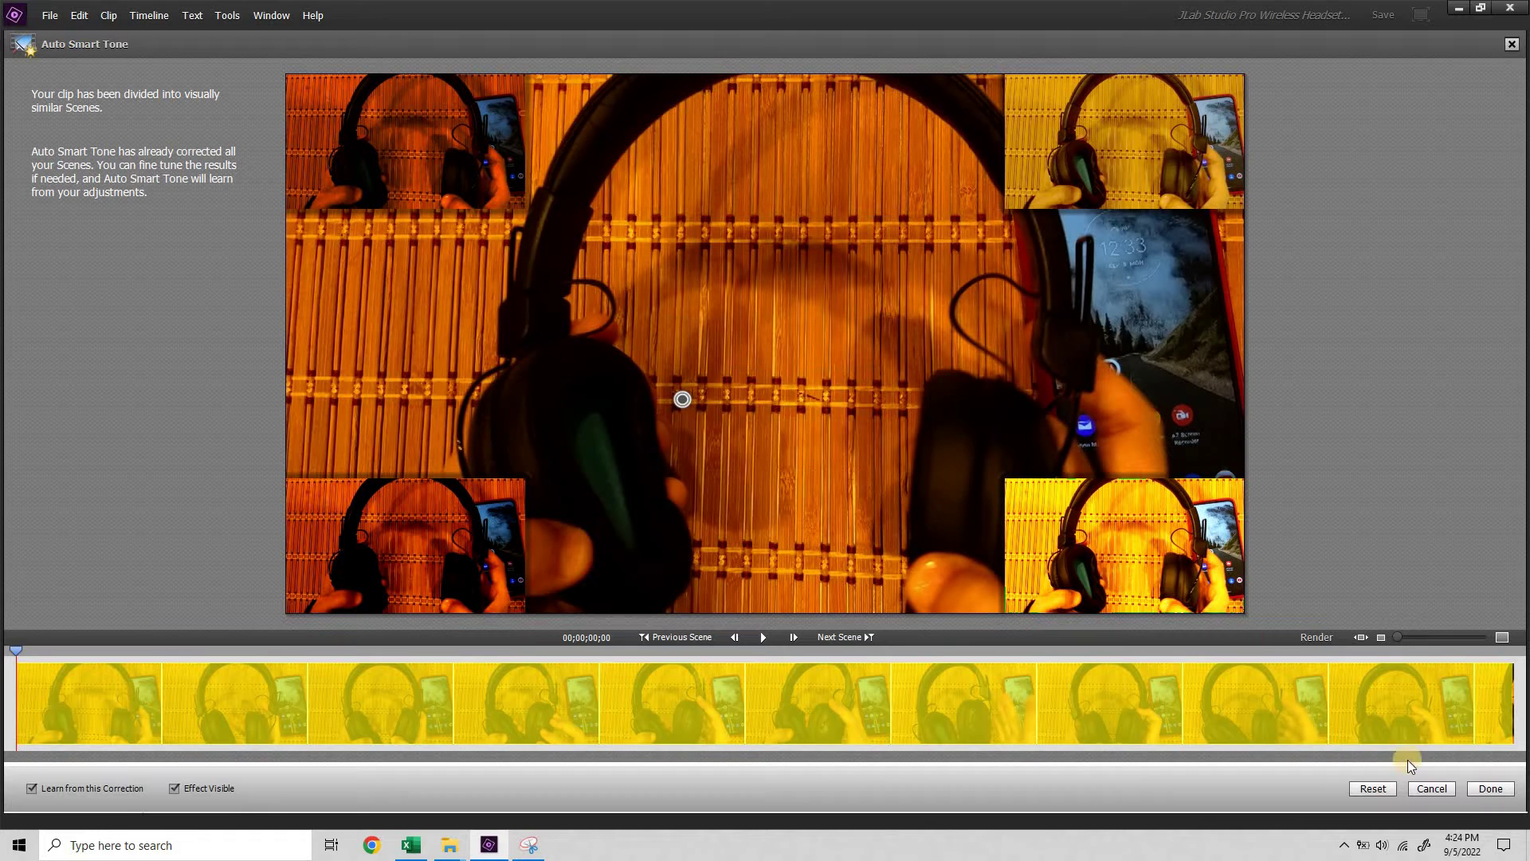
# Cancel the Auto Smart Tone fine-tuning and confirm discarding the changes.
pyautogui.click(1448, 789)
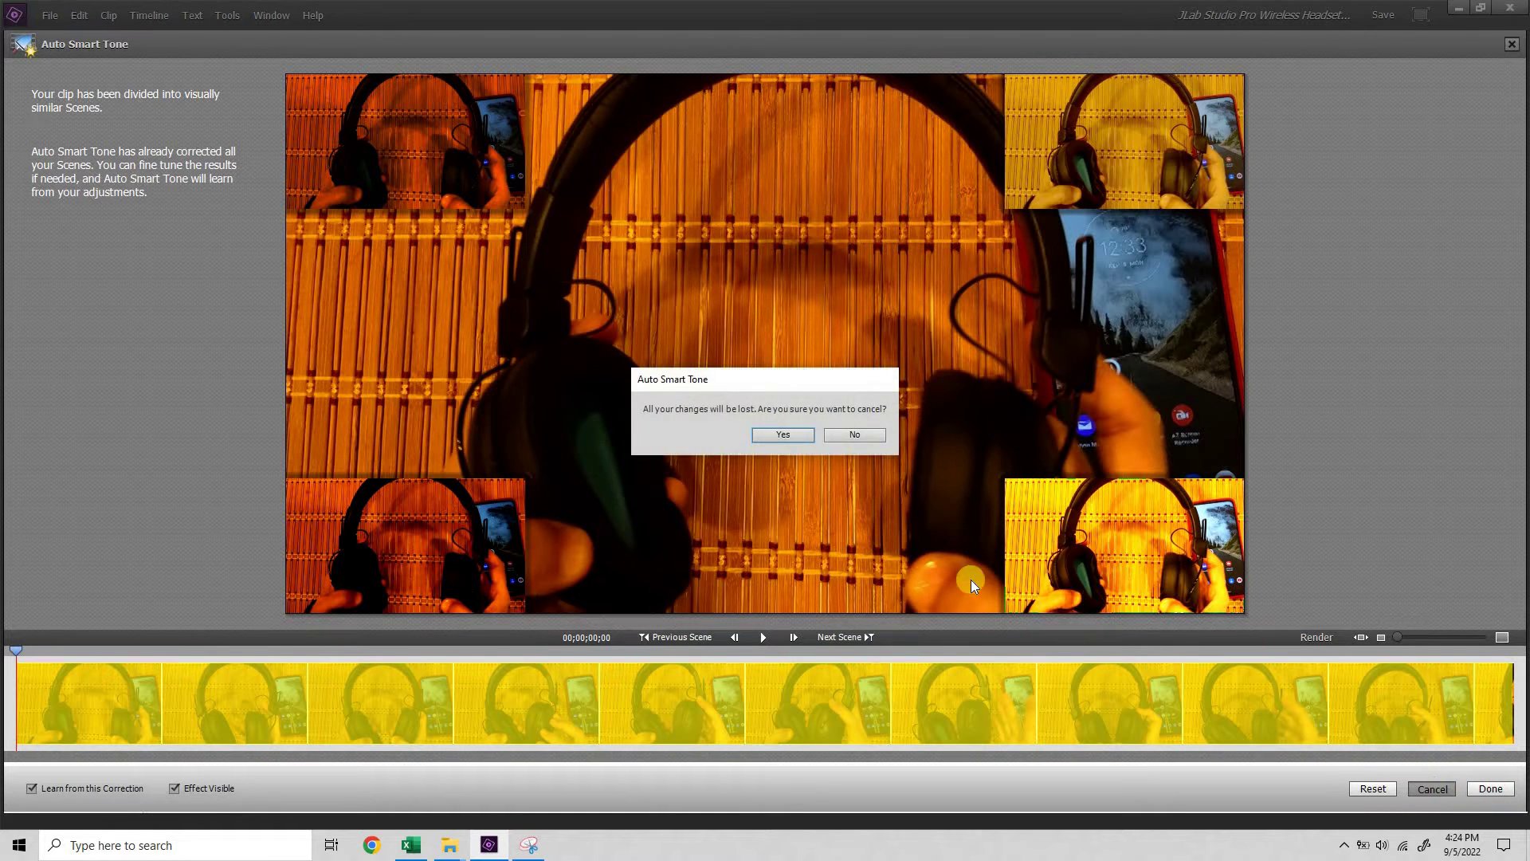
pyautogui.click(782, 440)
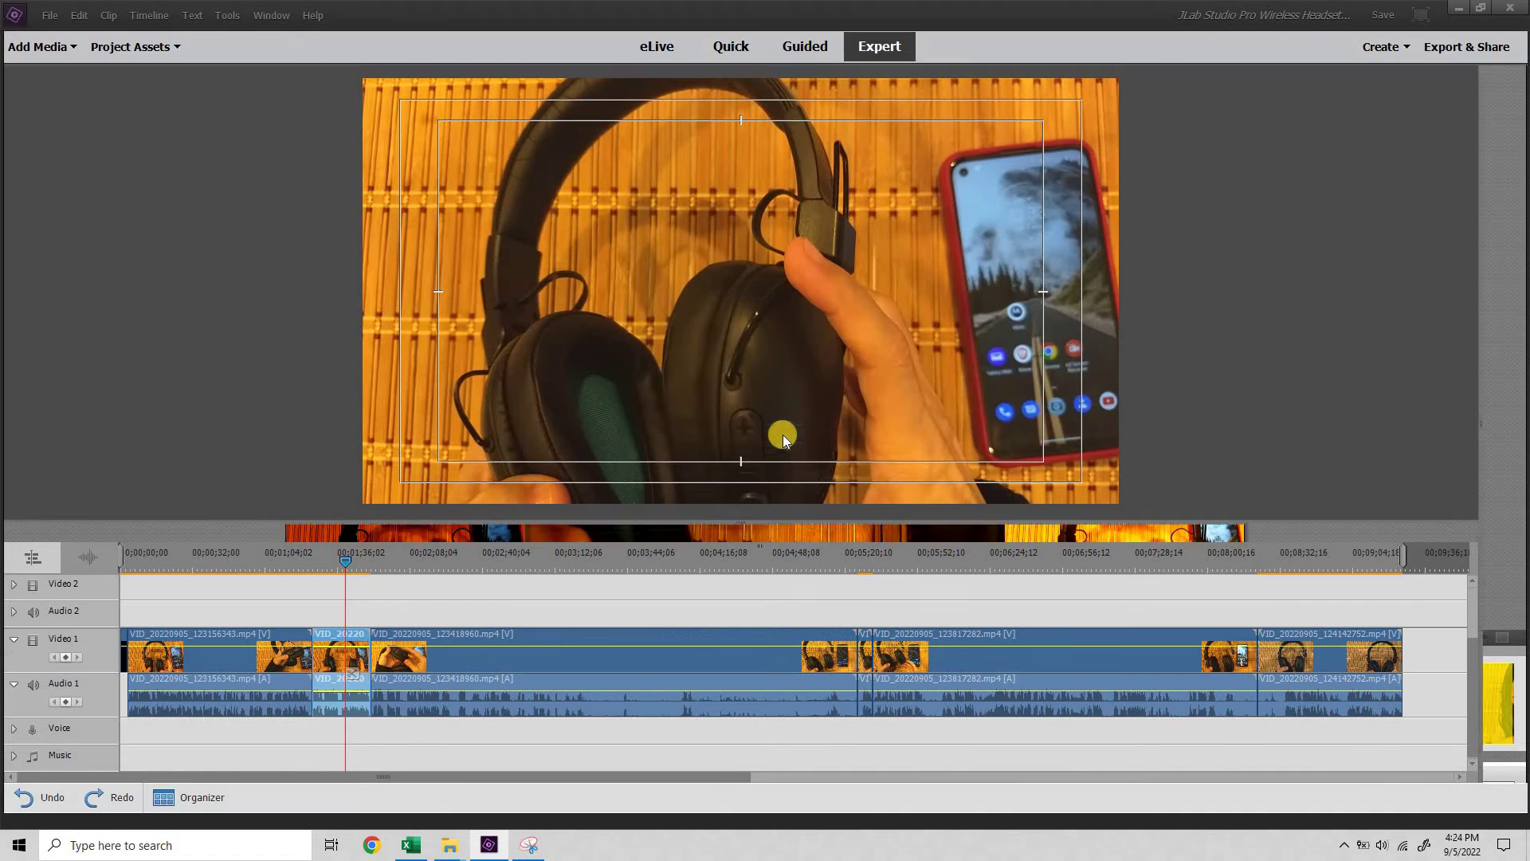
# Try Auto Color and a blue hue preset on the clip, clearing each one.
pyautogui.click(1504, 131)
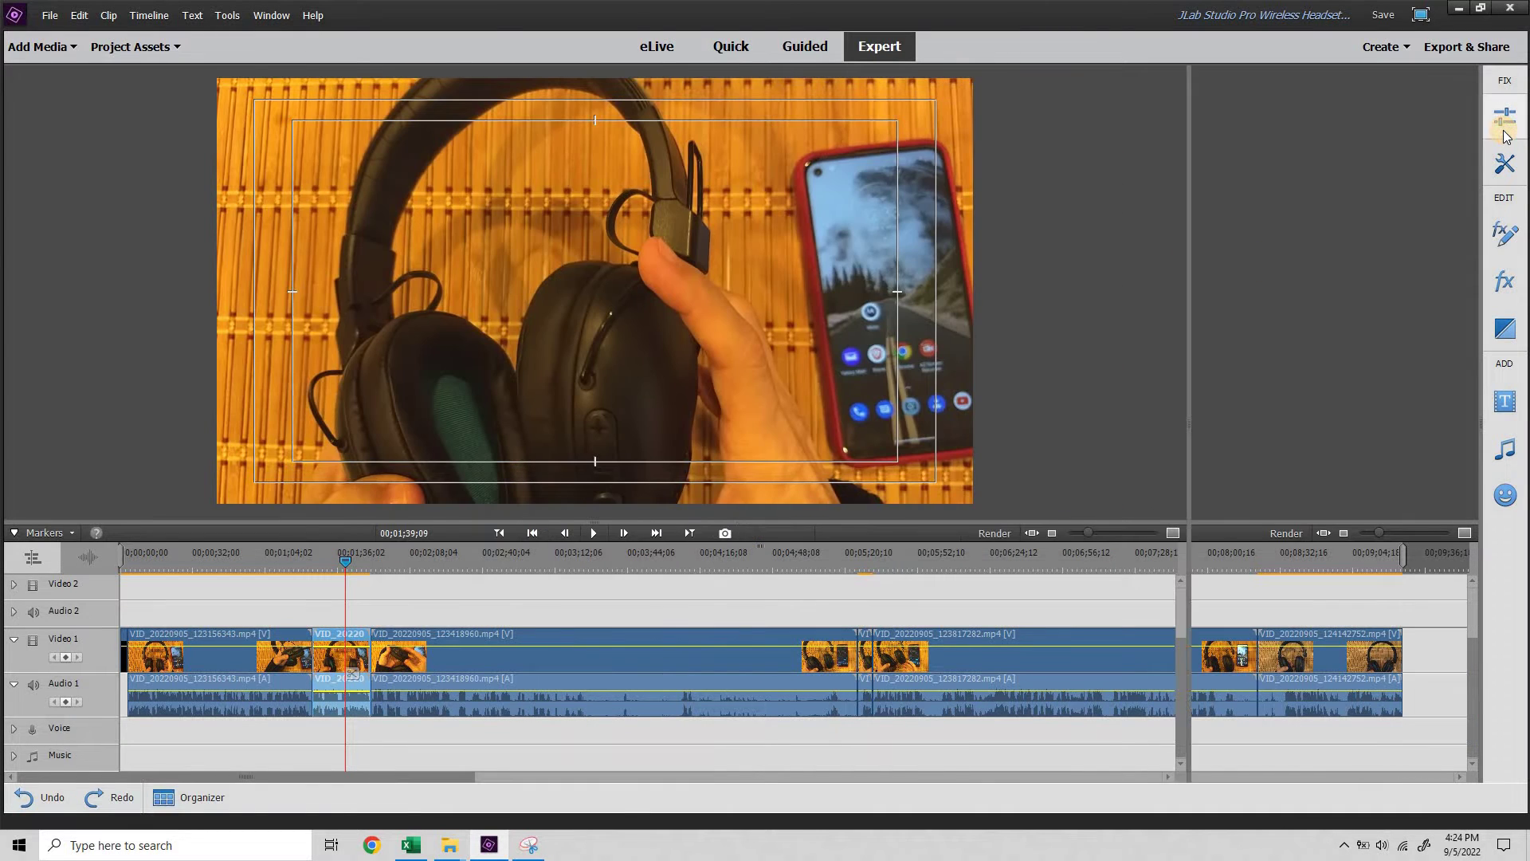
pyautogui.click(1274, 223)
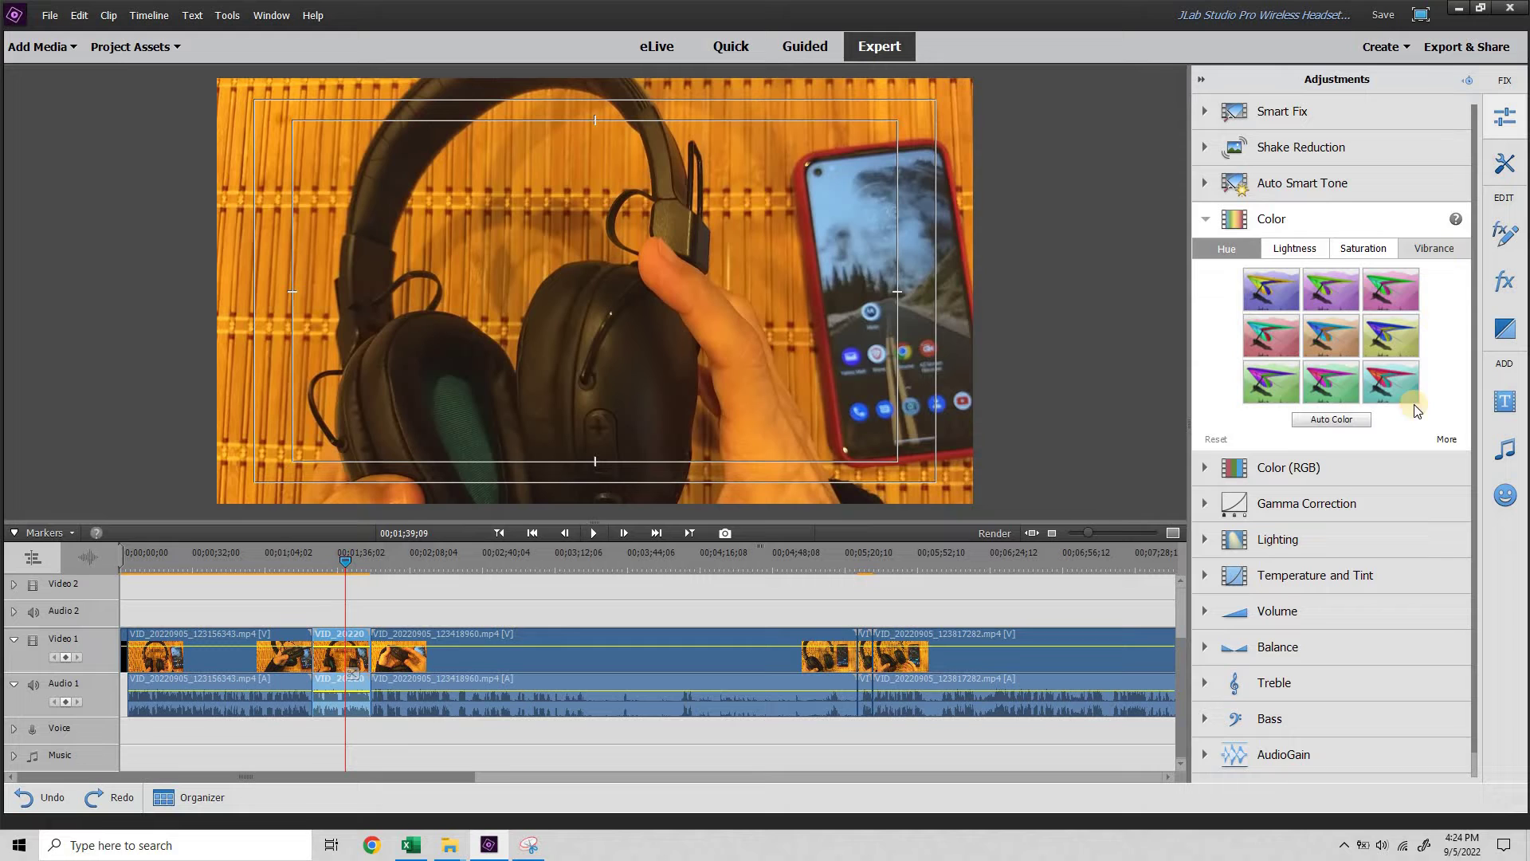
pyautogui.click(1349, 422)
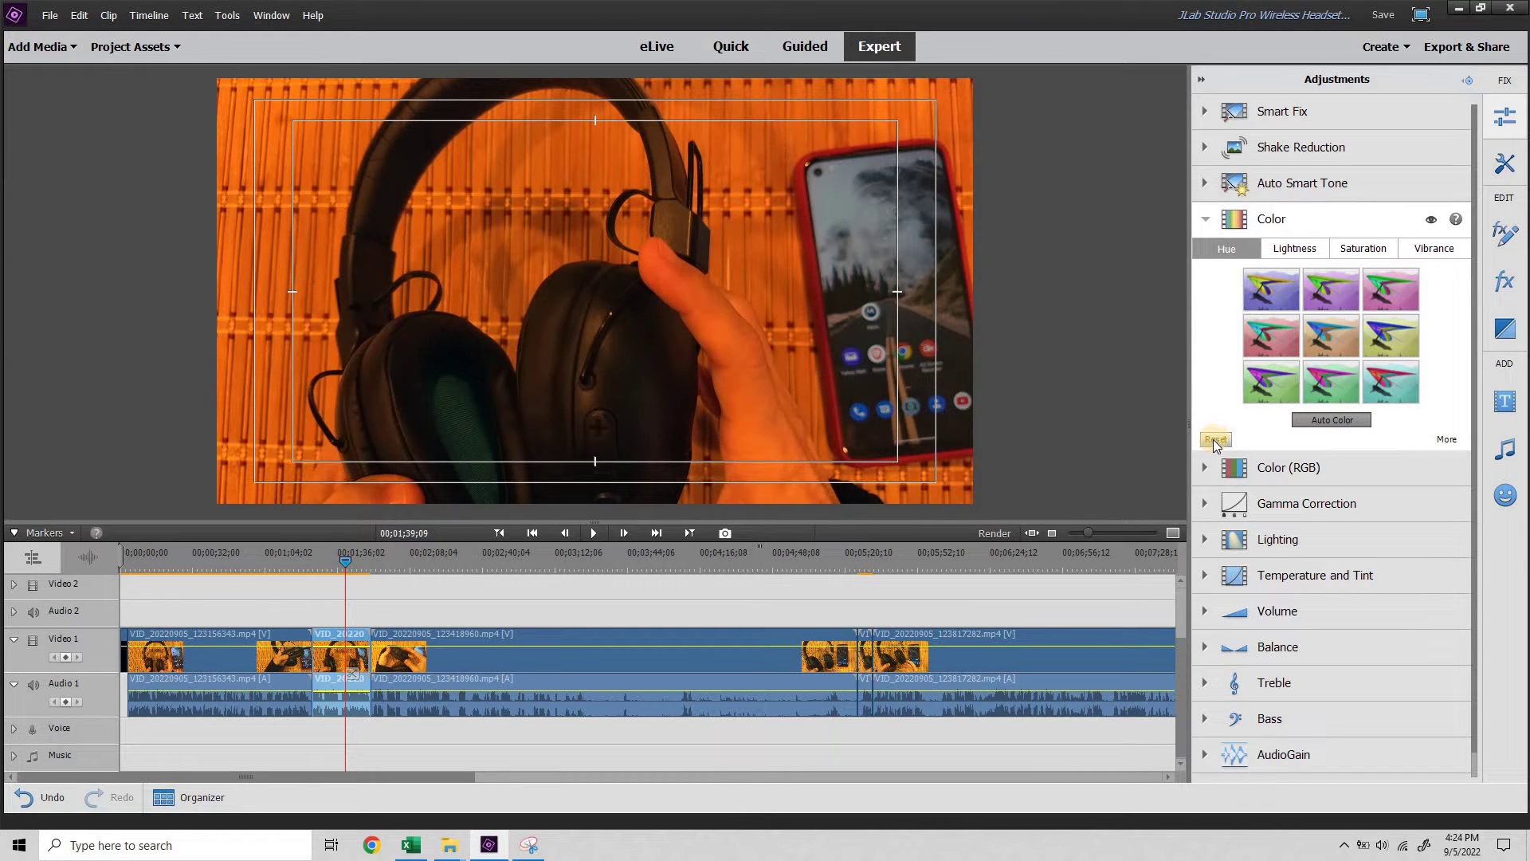
pyautogui.click(1215, 441)
pyautogui.click(1330, 335)
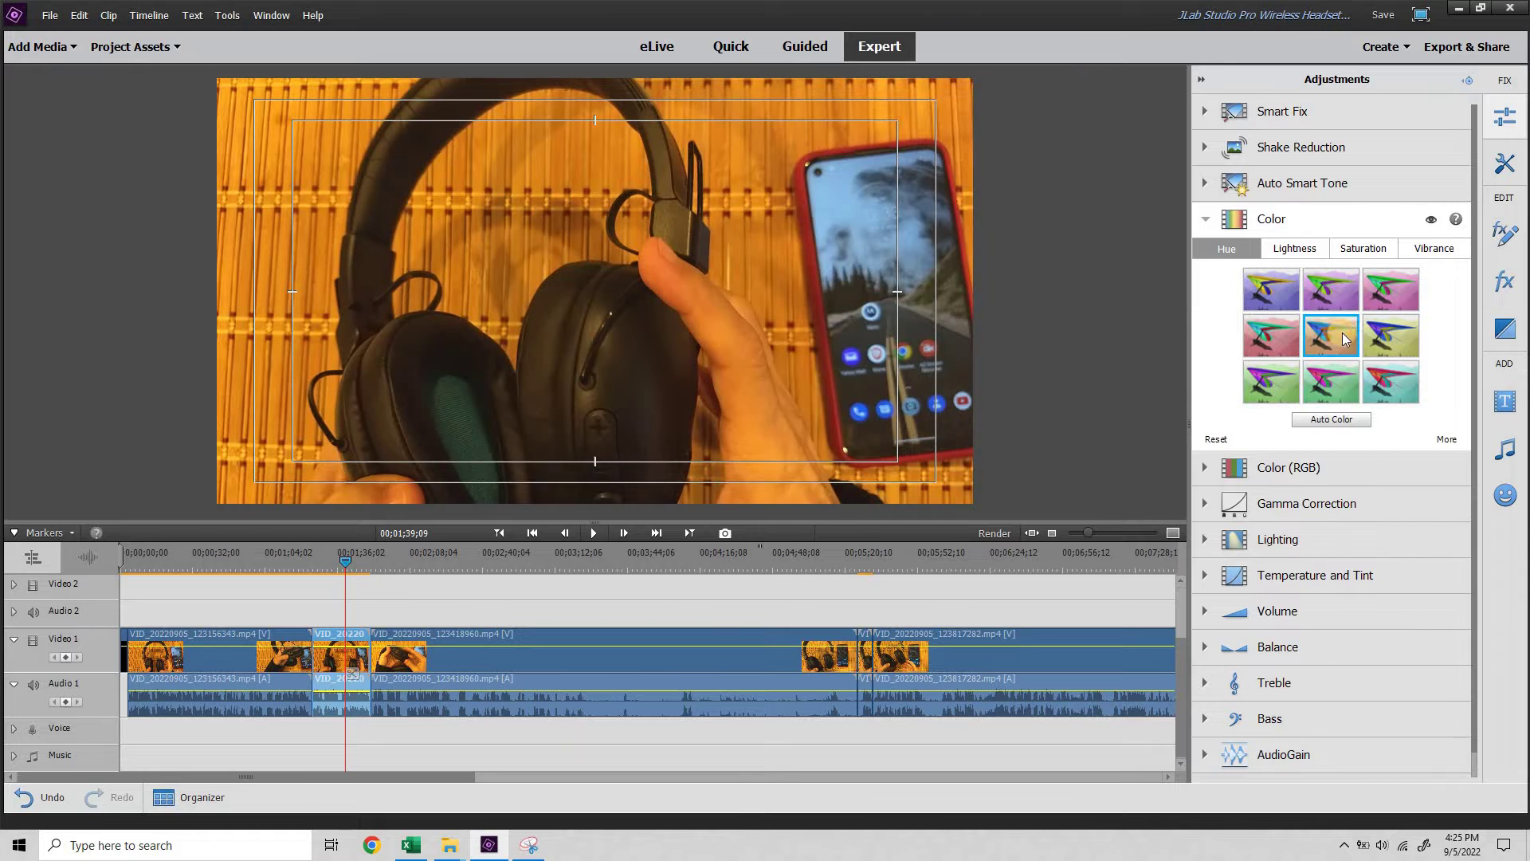
pyautogui.click(1216, 439)
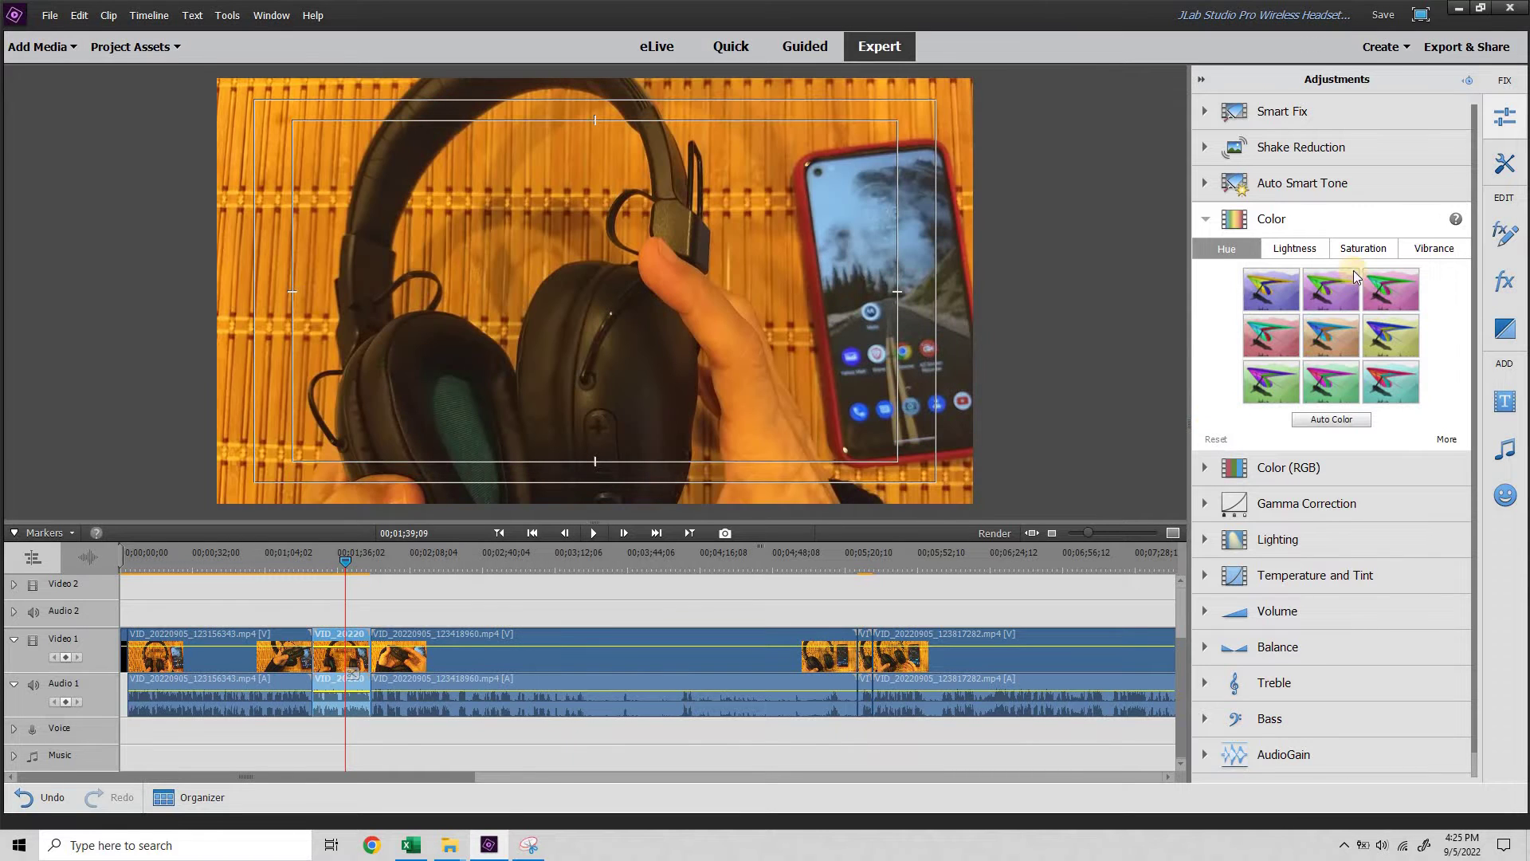
# Try saturation presets down to Saturation -40, view the sliders, then reset Color.
pyautogui.click(1363, 247)
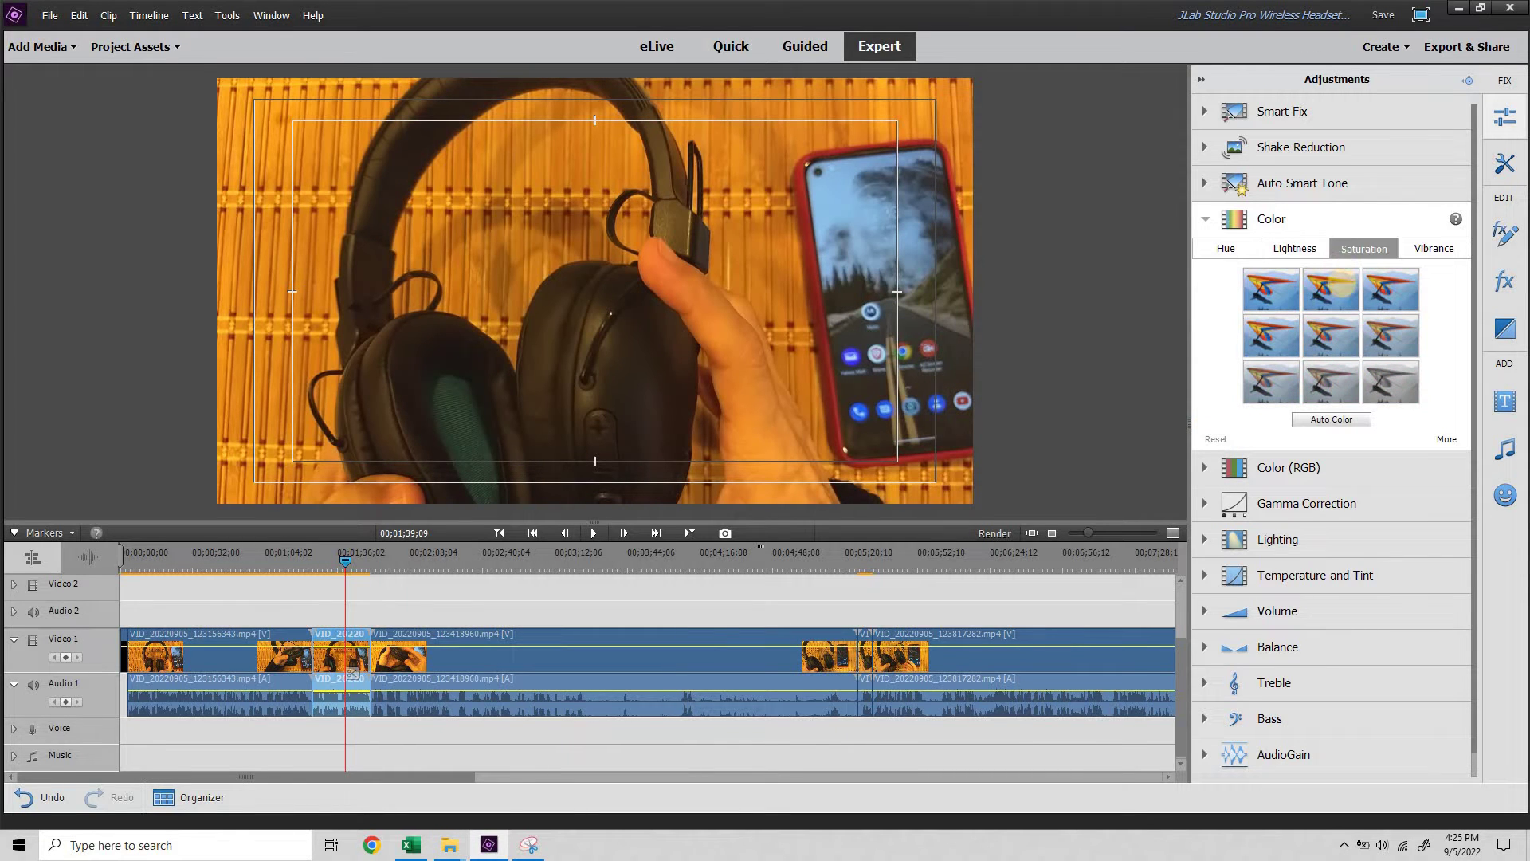
pyautogui.click(1325, 338)
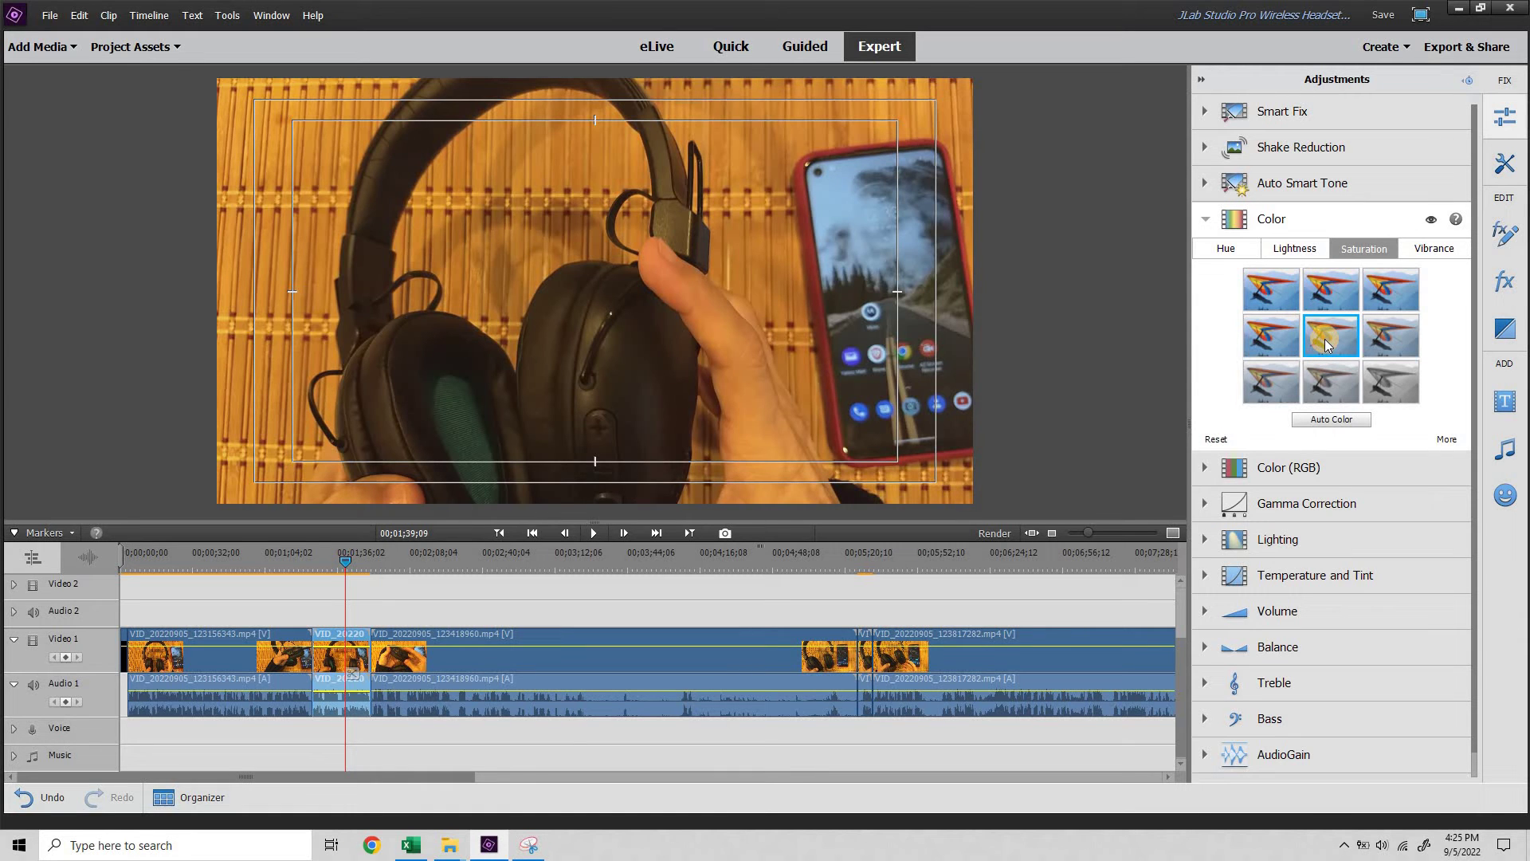
pyautogui.click(1387, 333)
pyautogui.click(1445, 439)
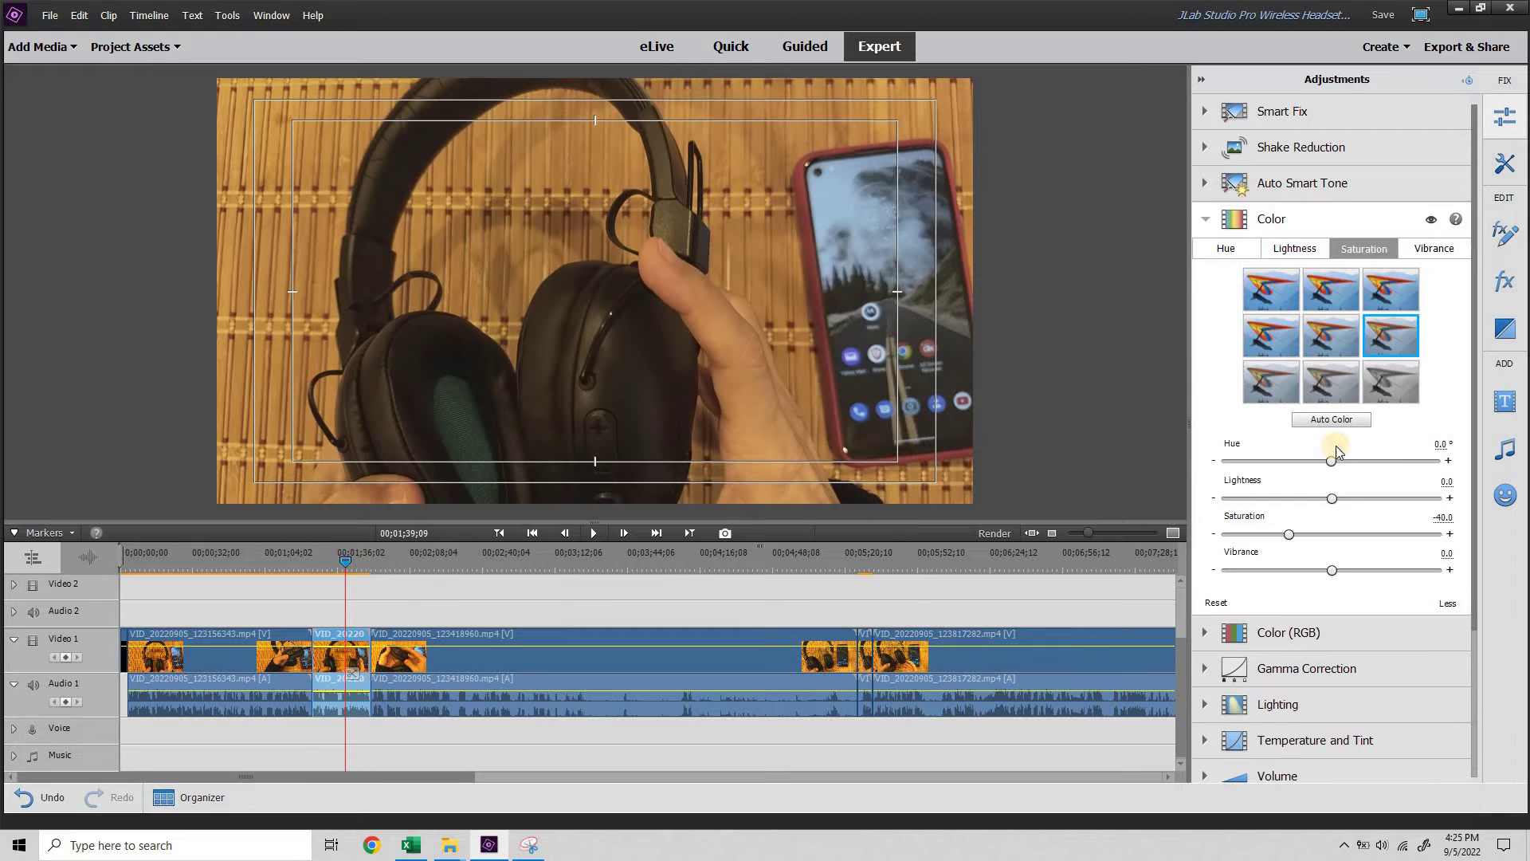
pyautogui.click(1446, 603)
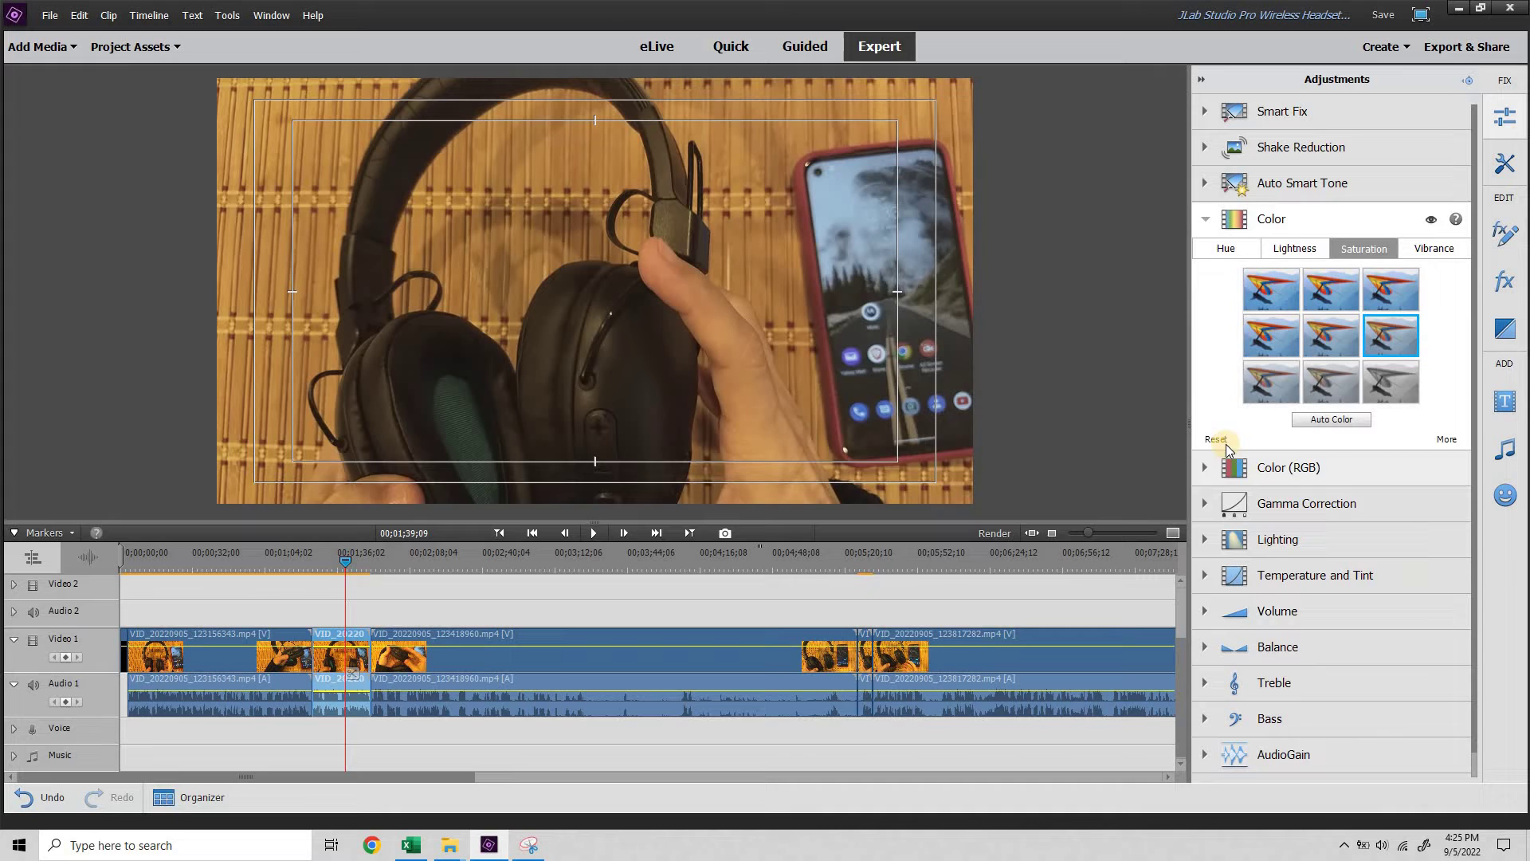
pyautogui.click(1213, 440)
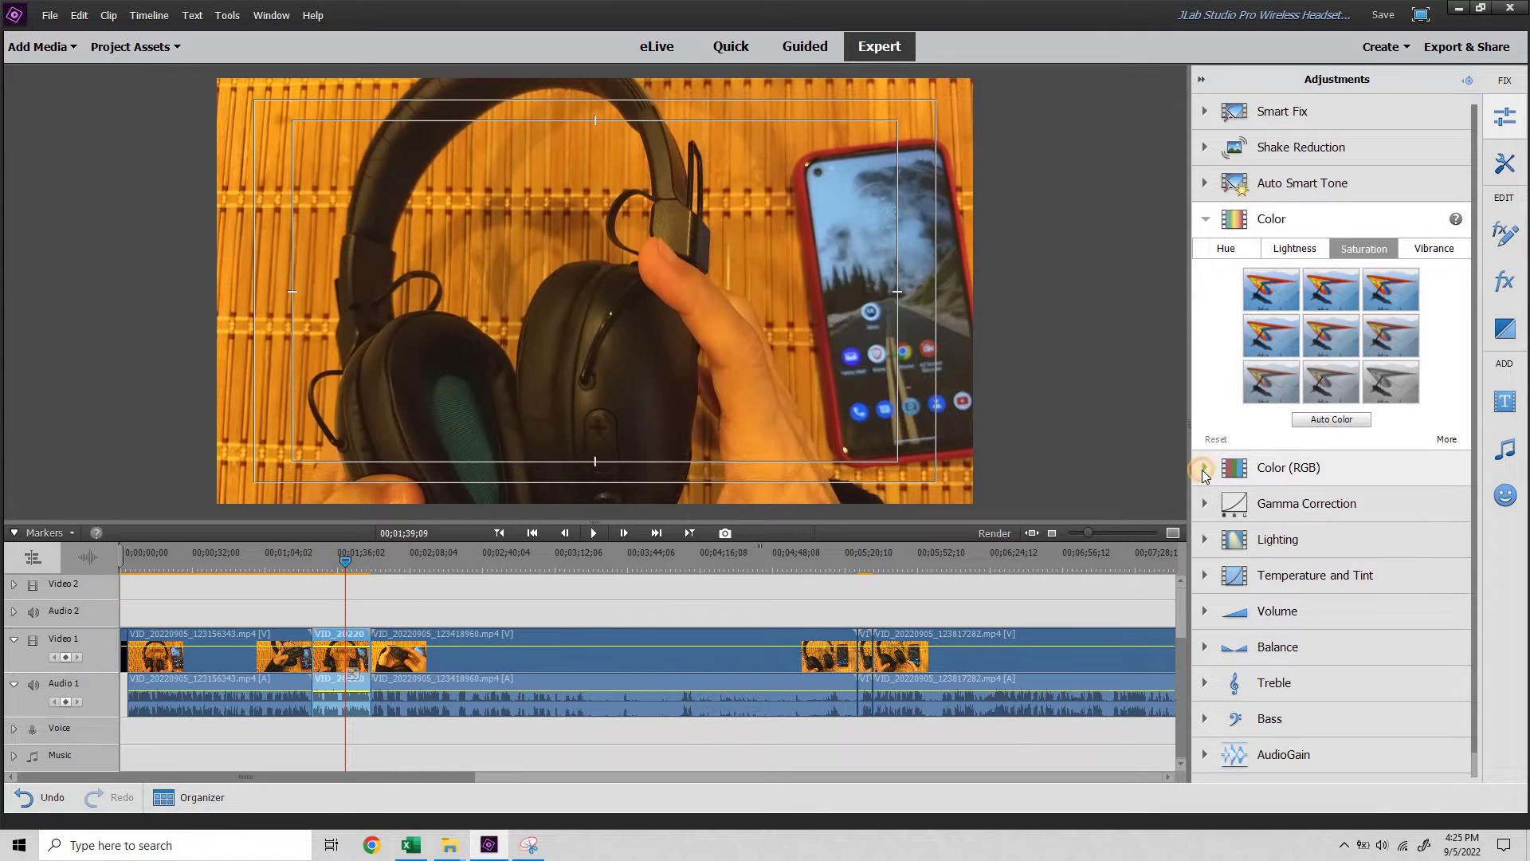
# Try Color (RGB) red presets and sliders, then reset Color (RGB) to default.
pyautogui.click(1204, 469)
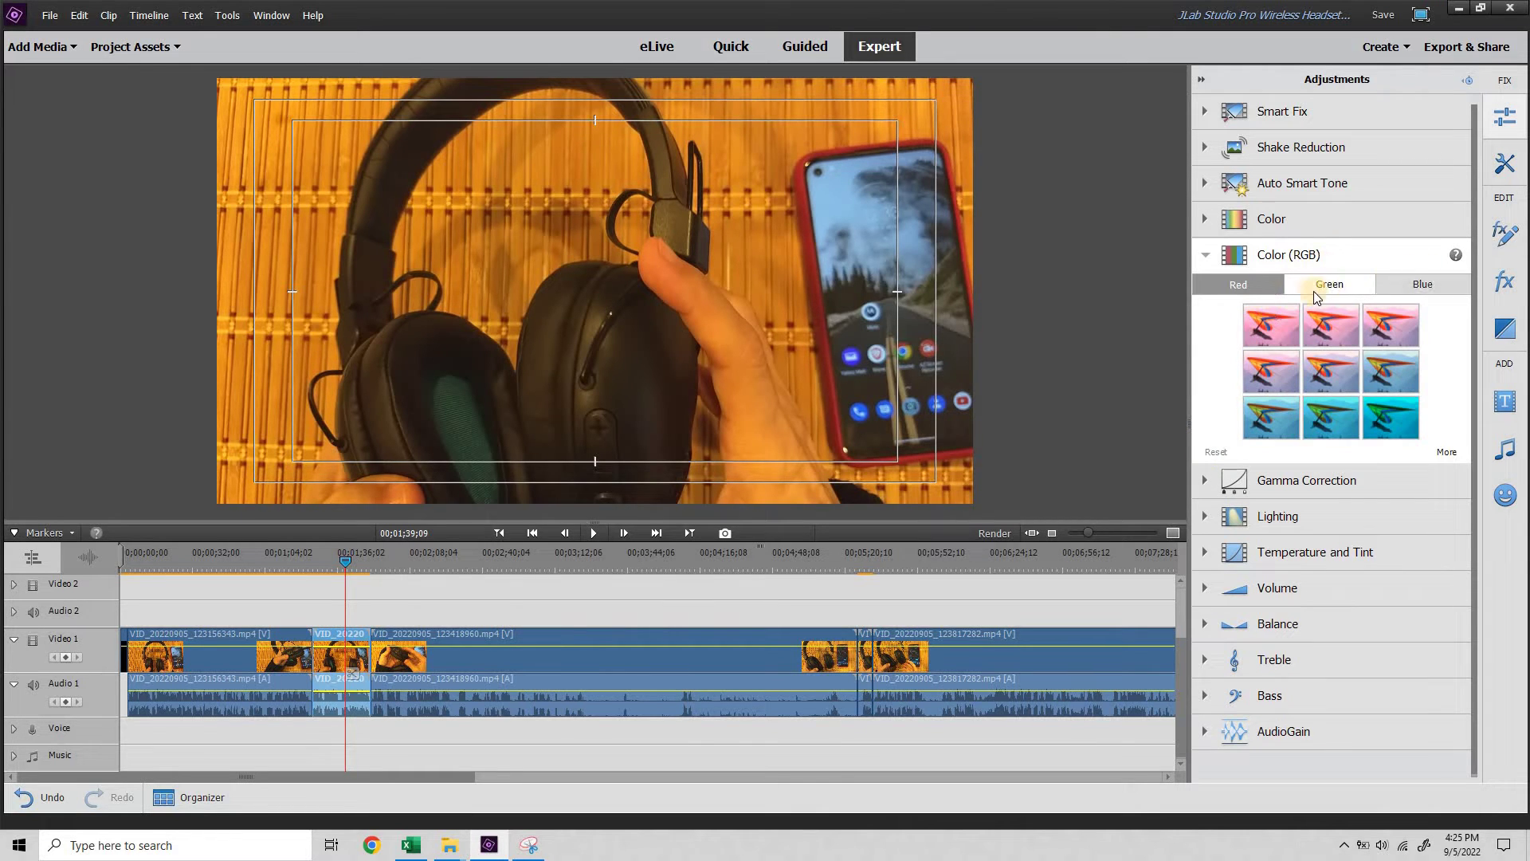
pyautogui.click(1391, 325)
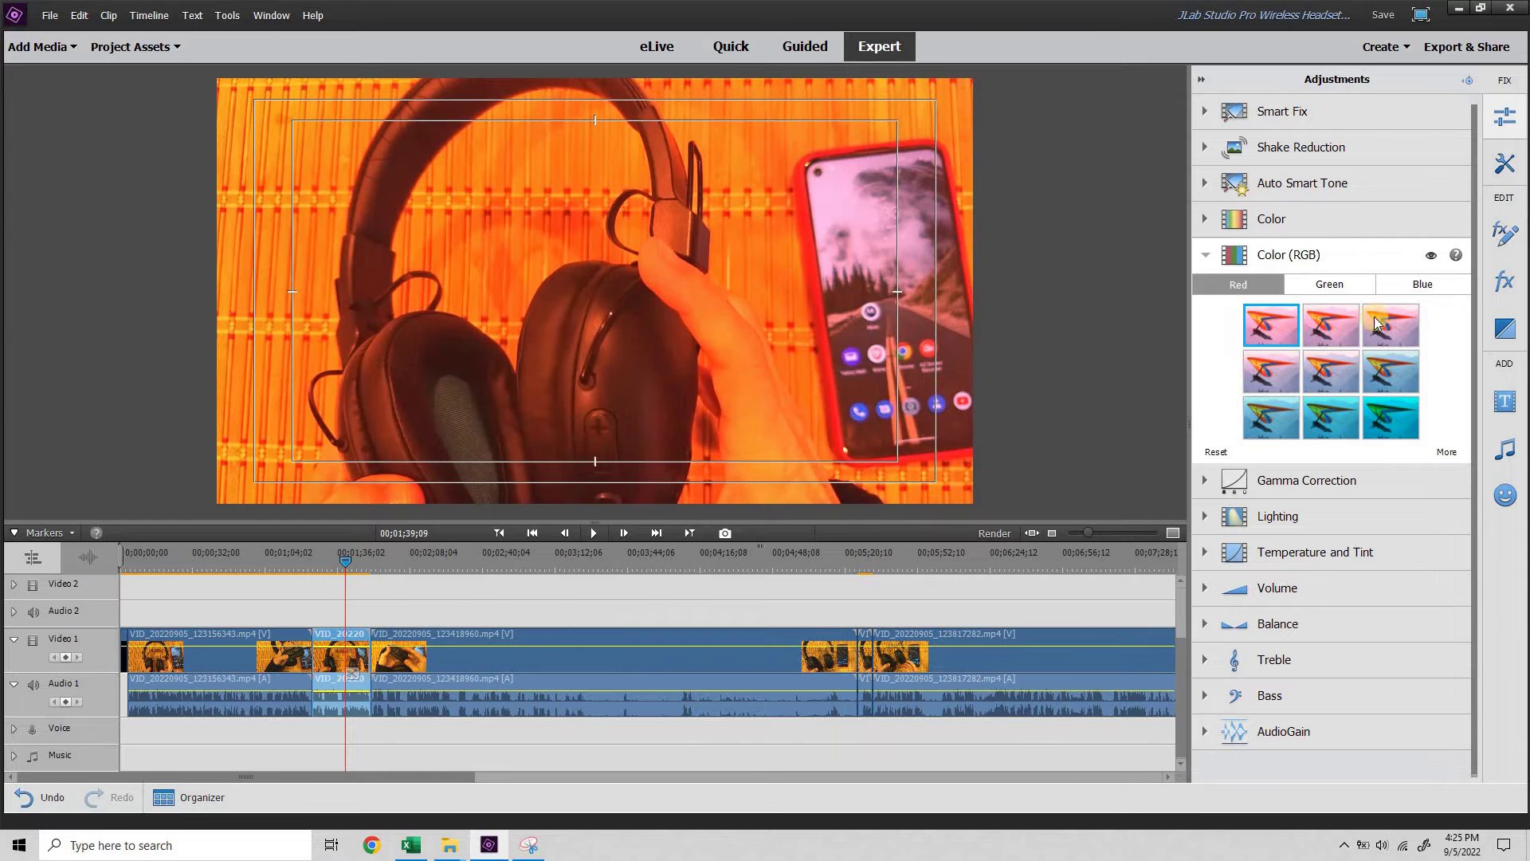
pyautogui.click(1332, 370)
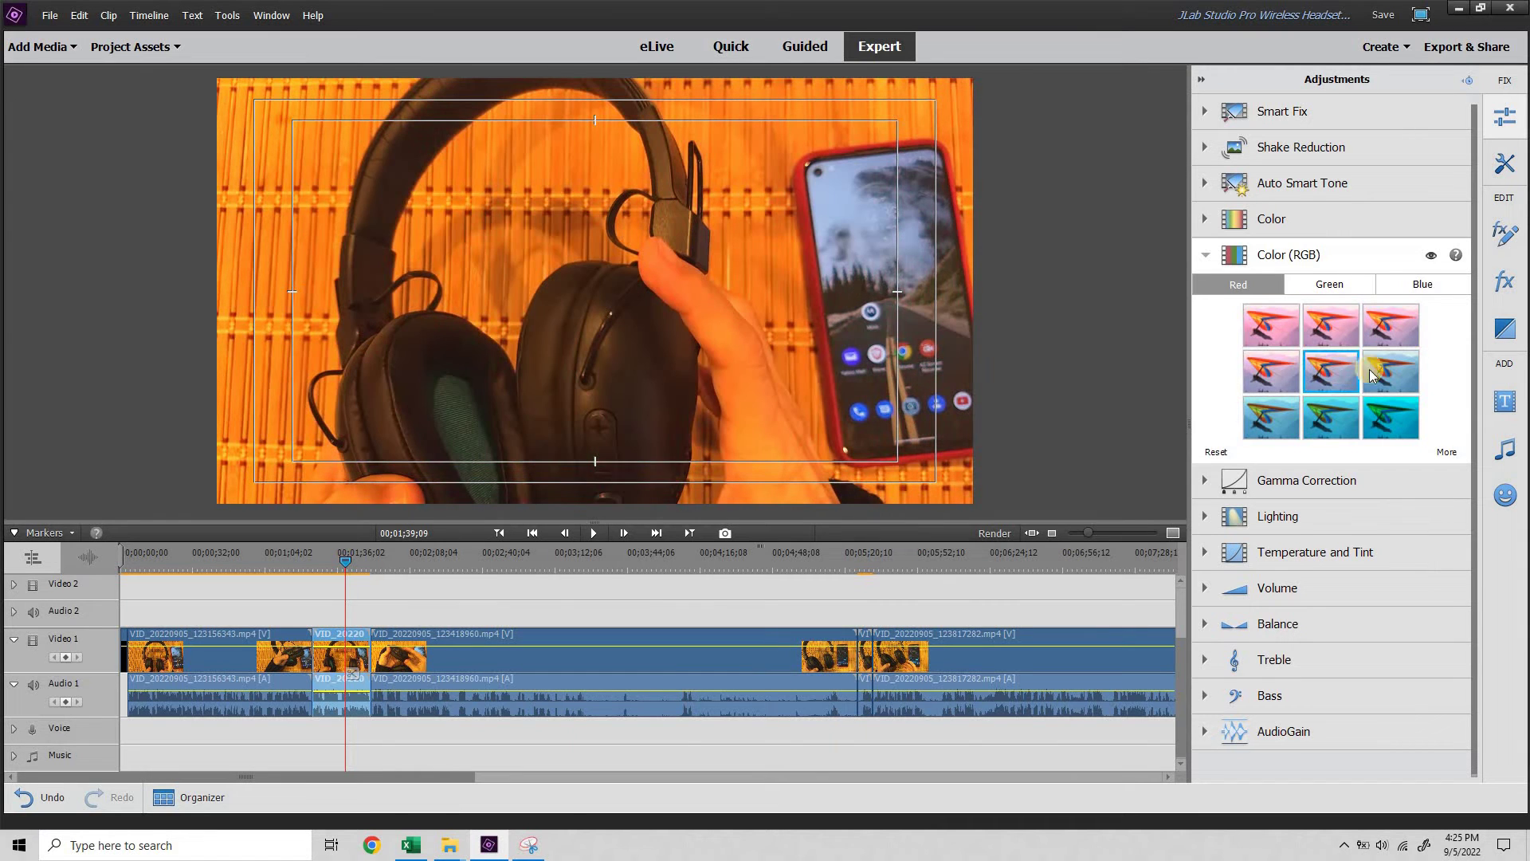
pyautogui.click(1387, 368)
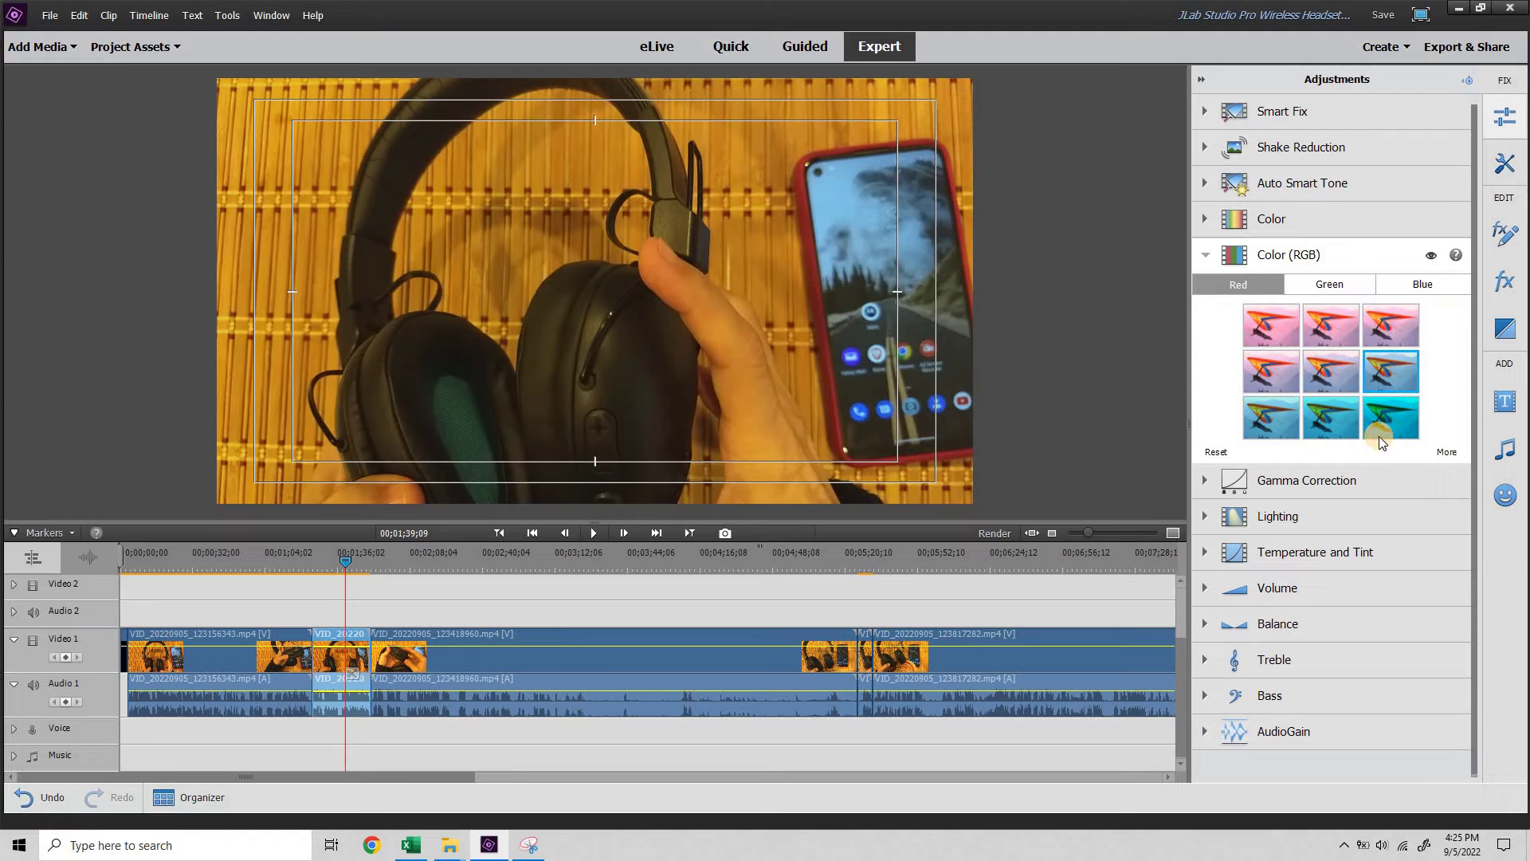
pyautogui.click(1446, 453)
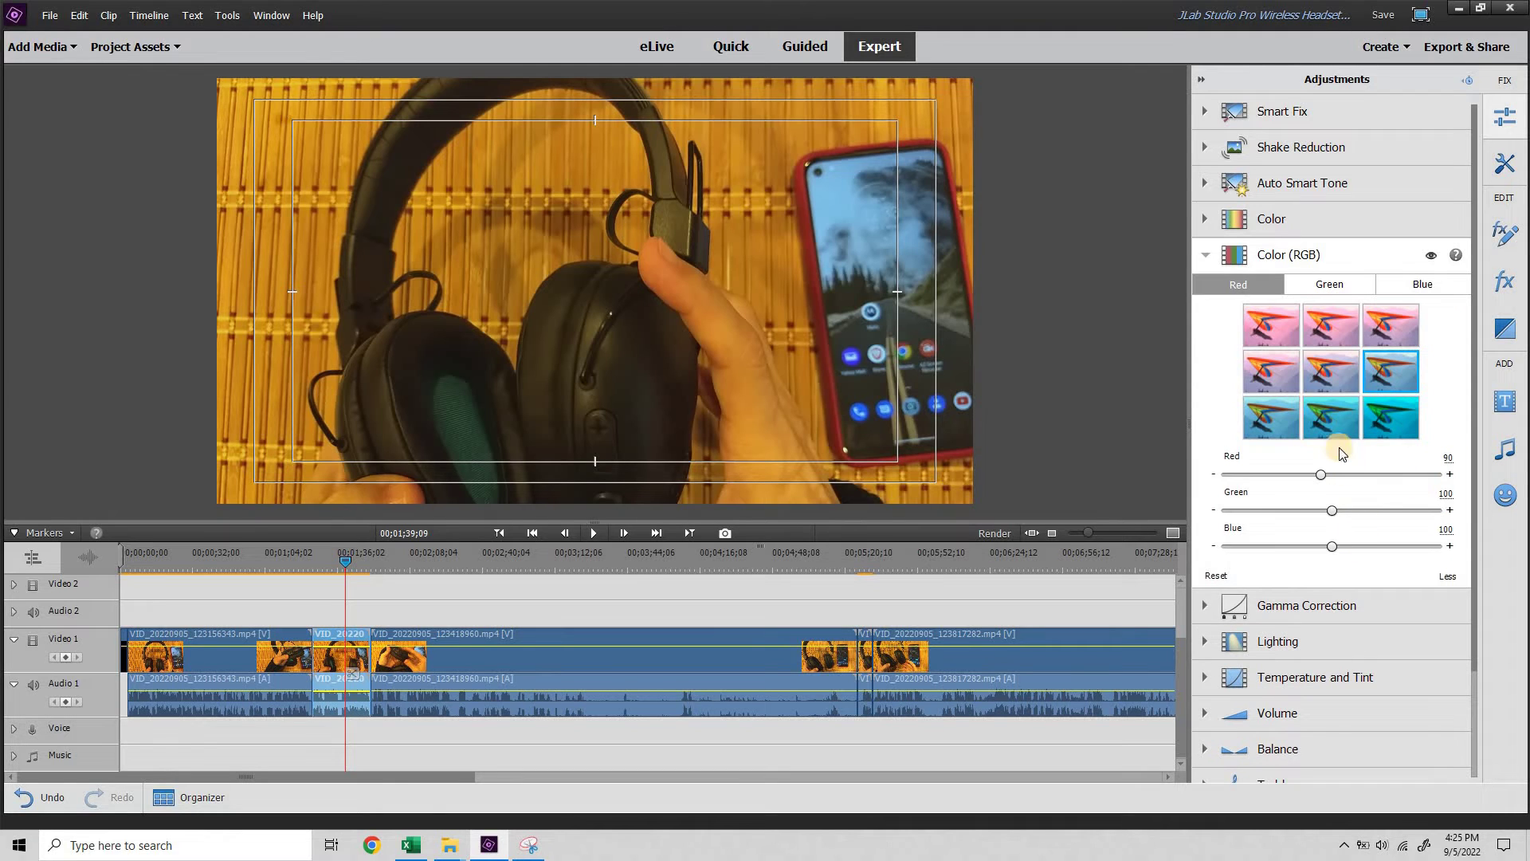
pyautogui.click(1442, 575)
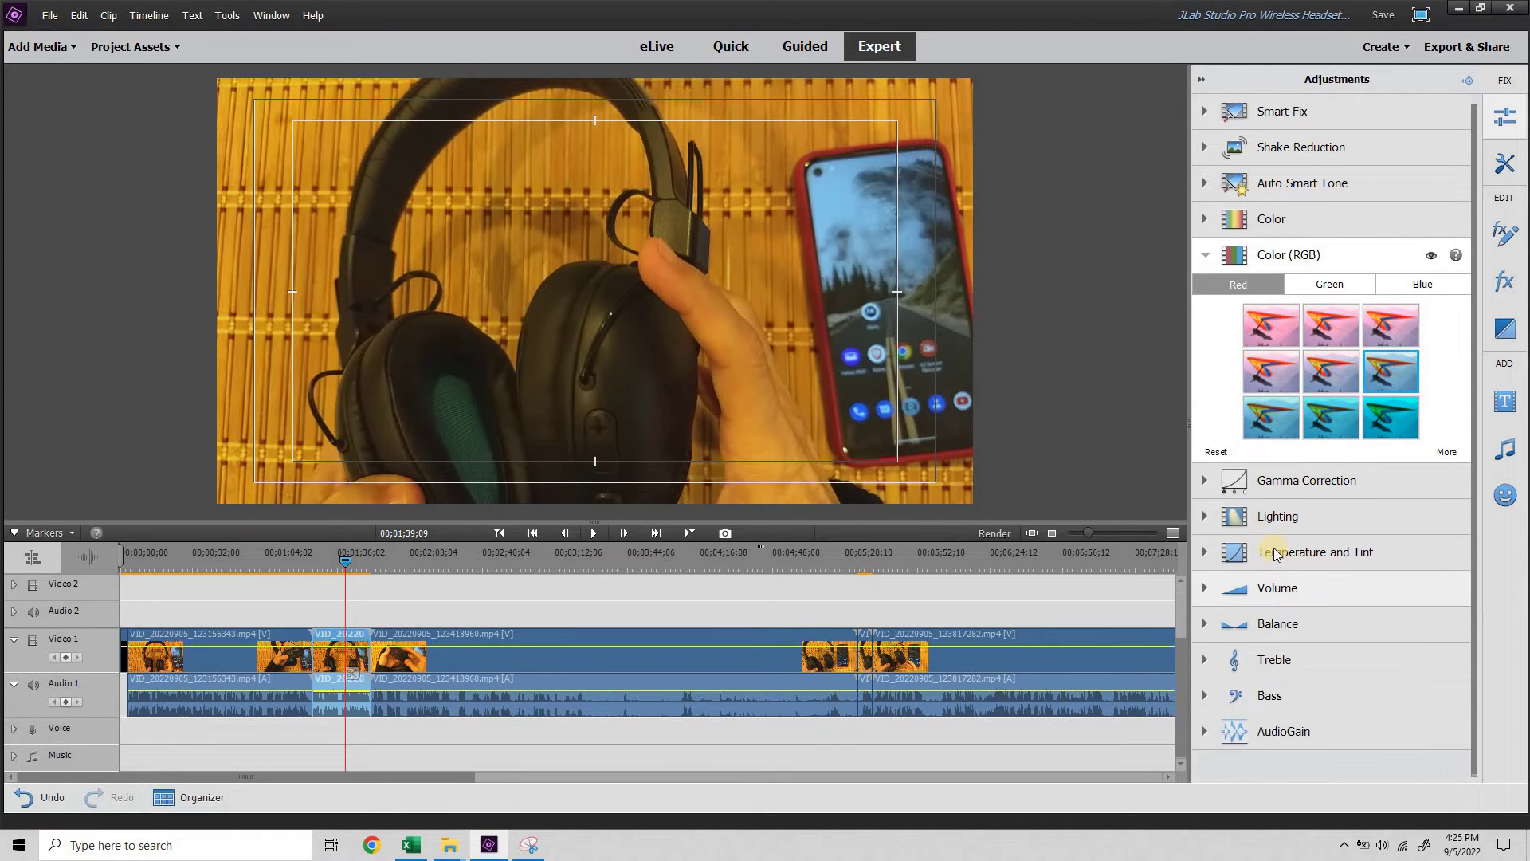
pyautogui.click(1217, 453)
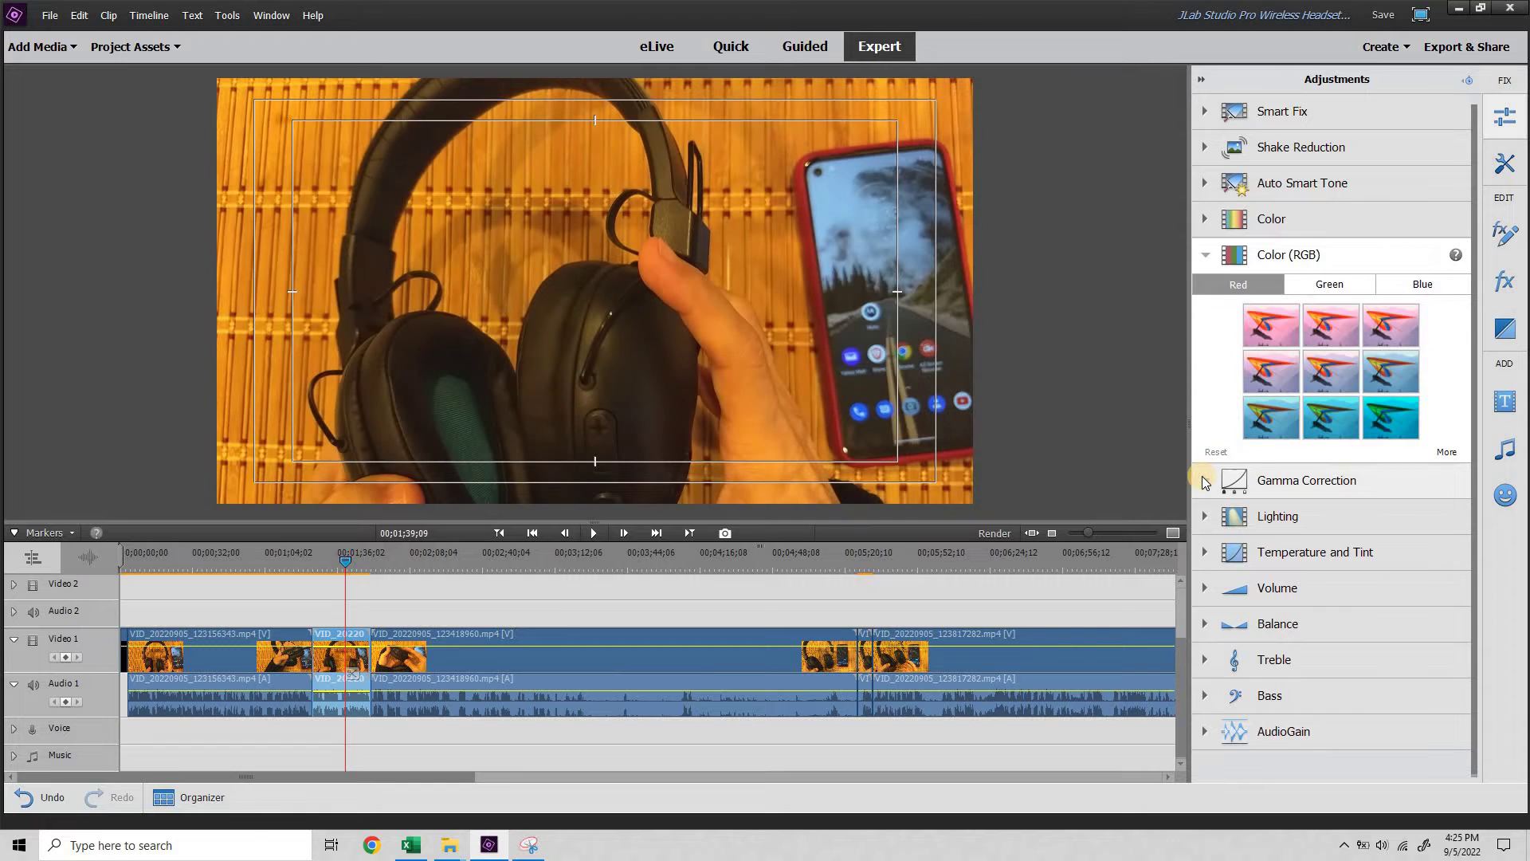
# Apply the centre Gamma Correction preset, giving Gamma 12, and show its slider value.
pyautogui.click(1205, 481)
pyautogui.click(1383, 364)
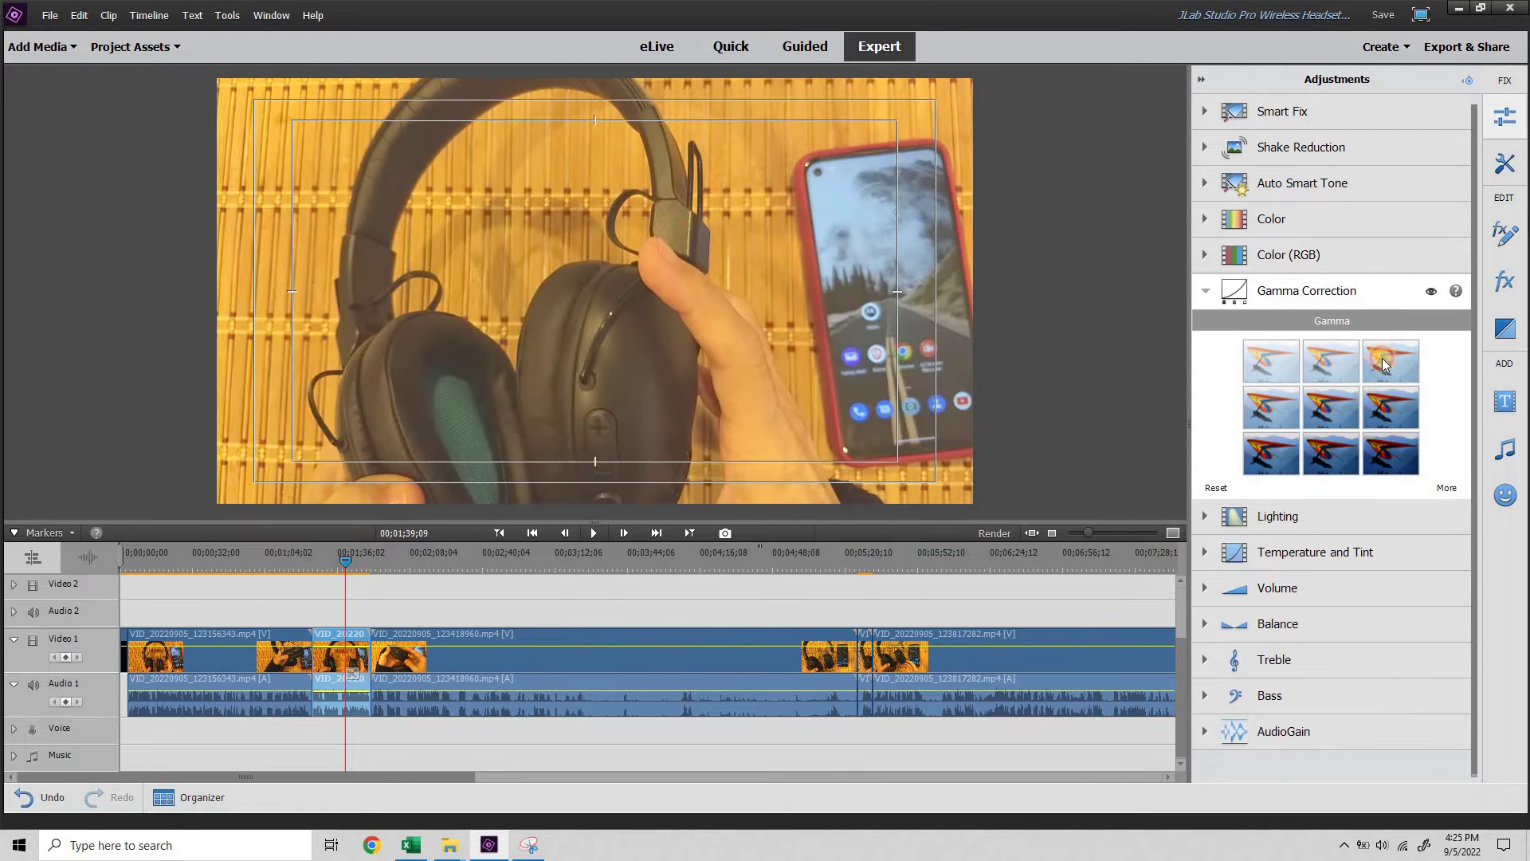
pyautogui.click(1327, 399)
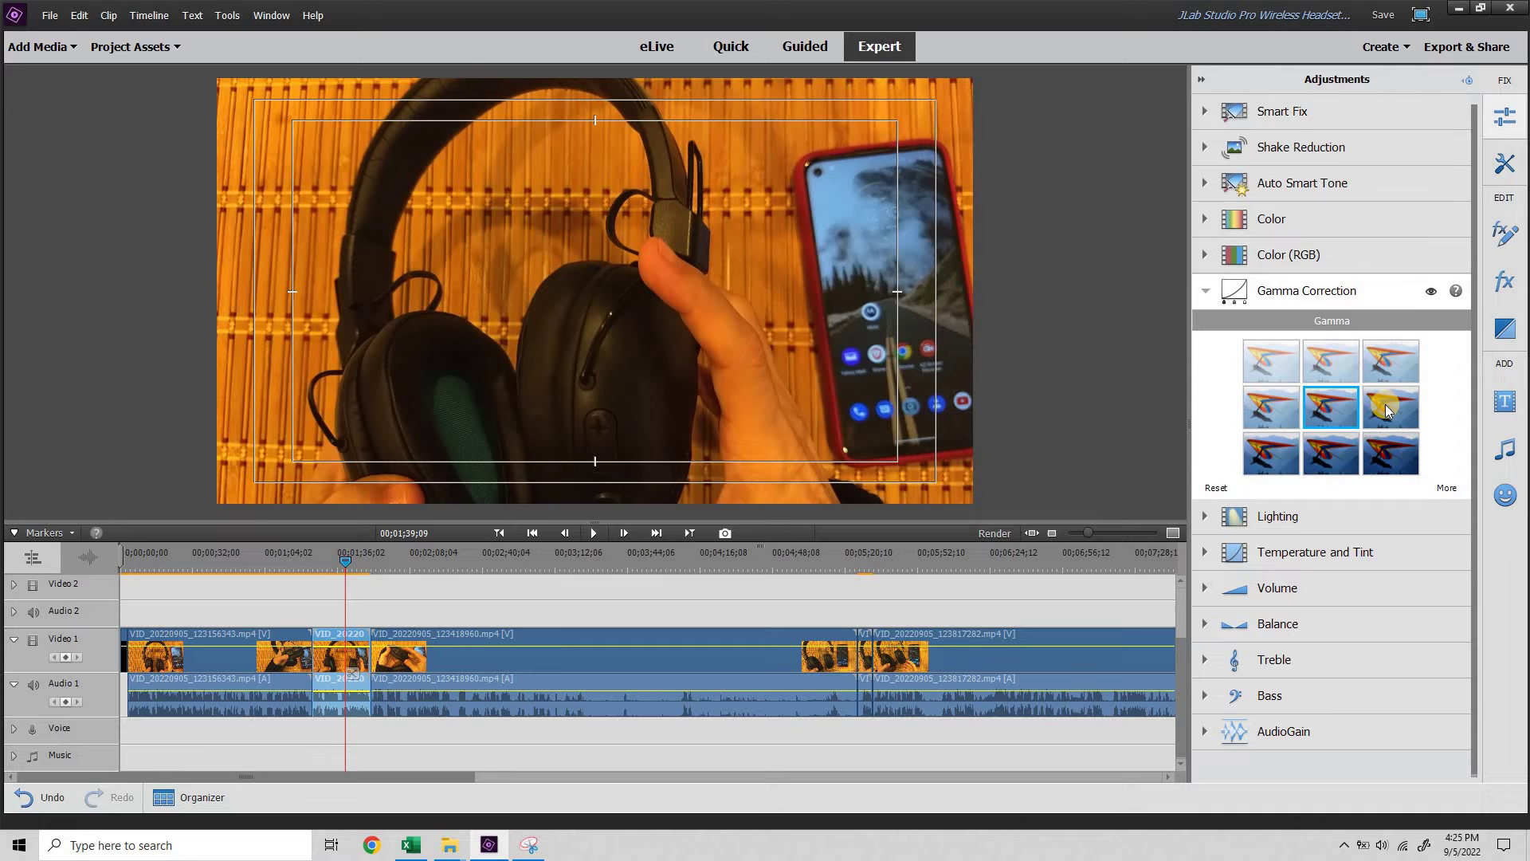
pyautogui.click(1447, 488)
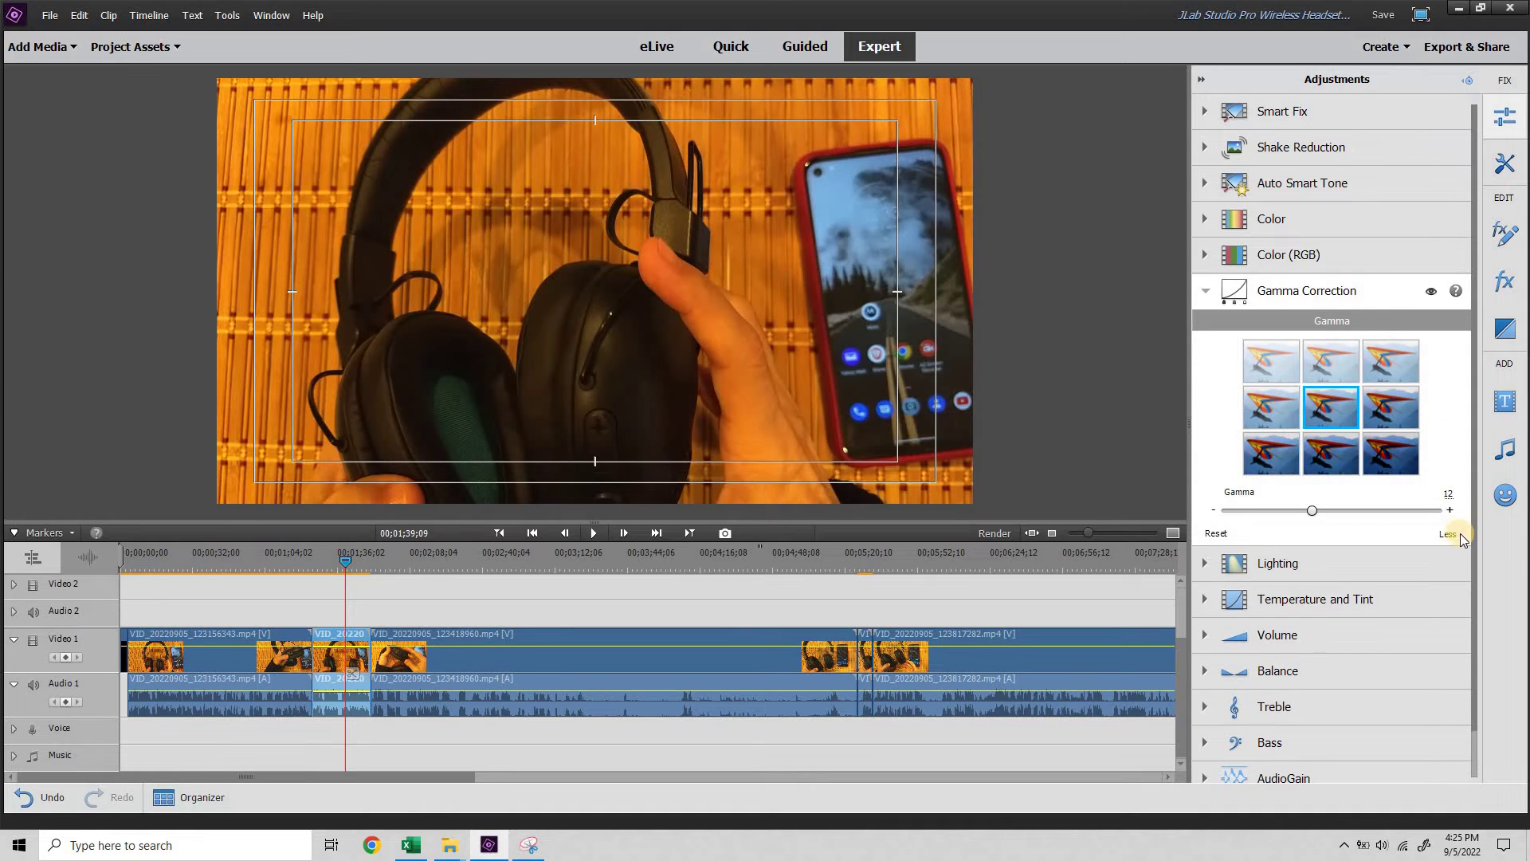
# Reset Gamma Correction and preview Auto Levels in the Lighting options.
pyautogui.click(1449, 534)
pyautogui.click(1215, 488)
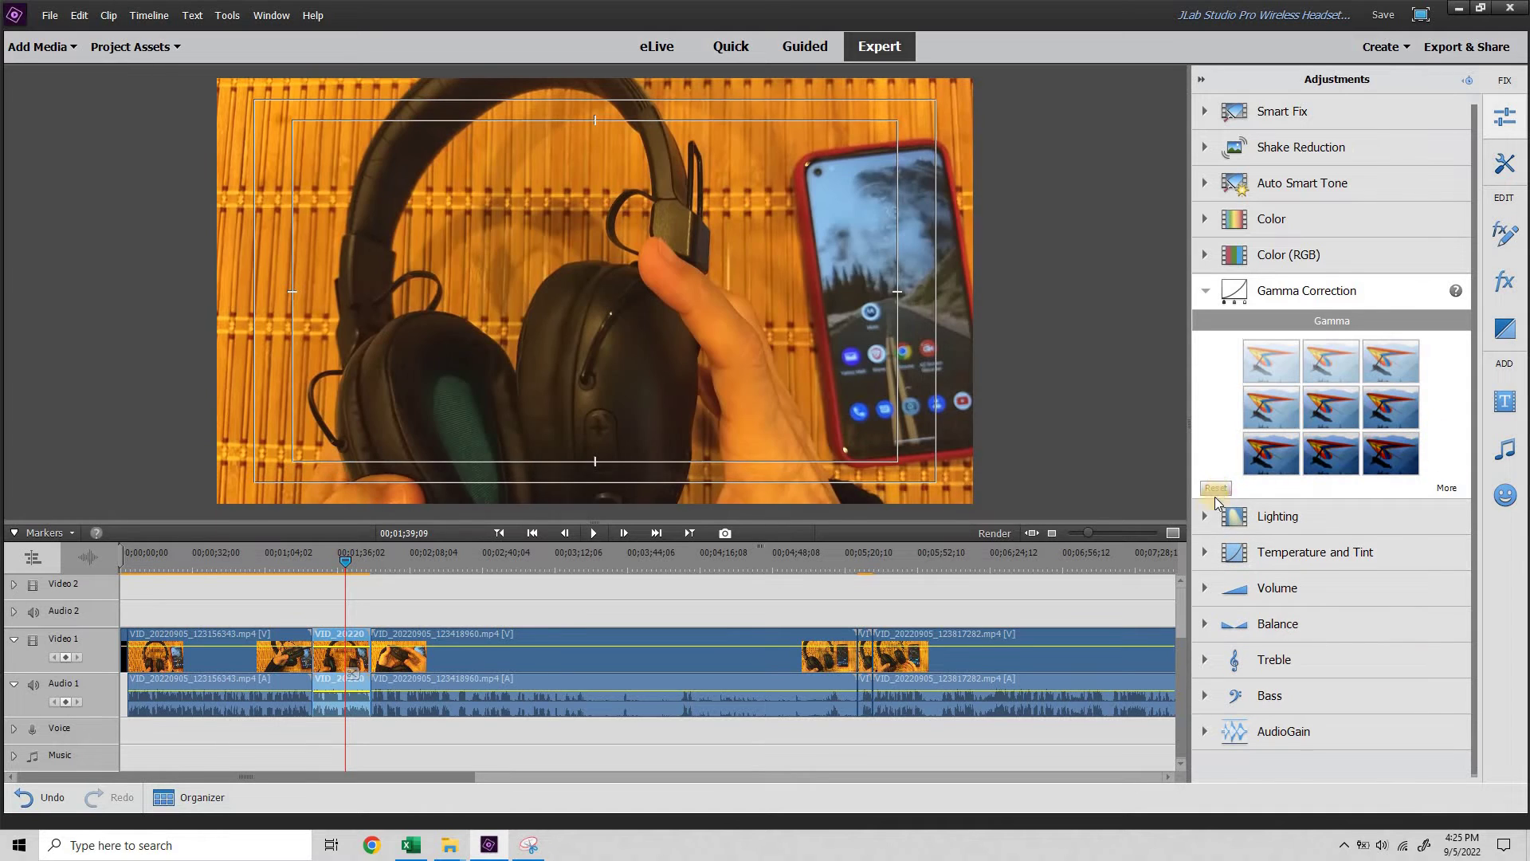
pyautogui.click(1205, 516)
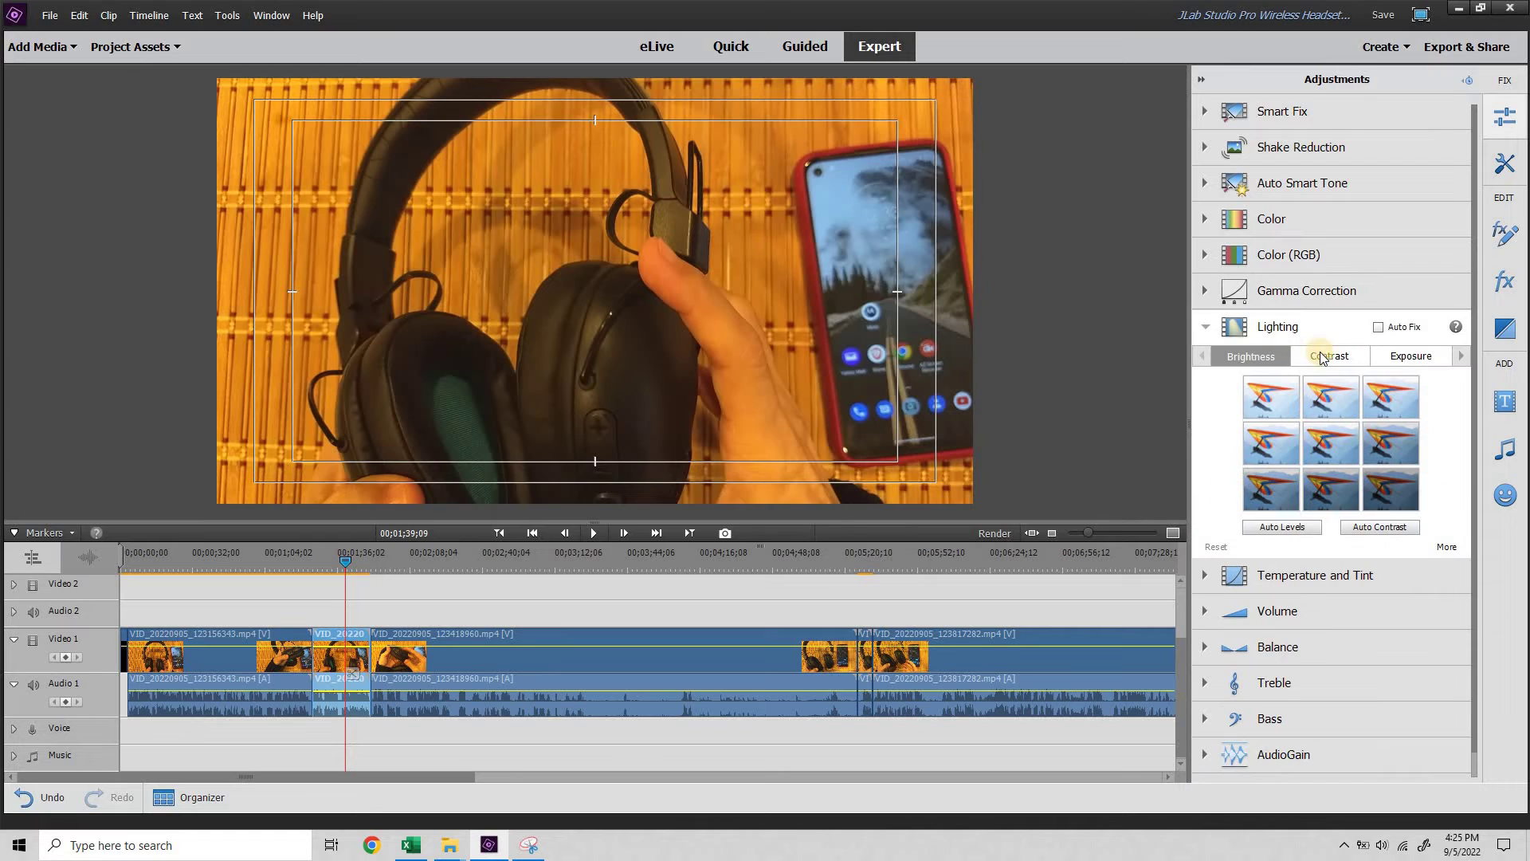
pyautogui.click(1465, 356)
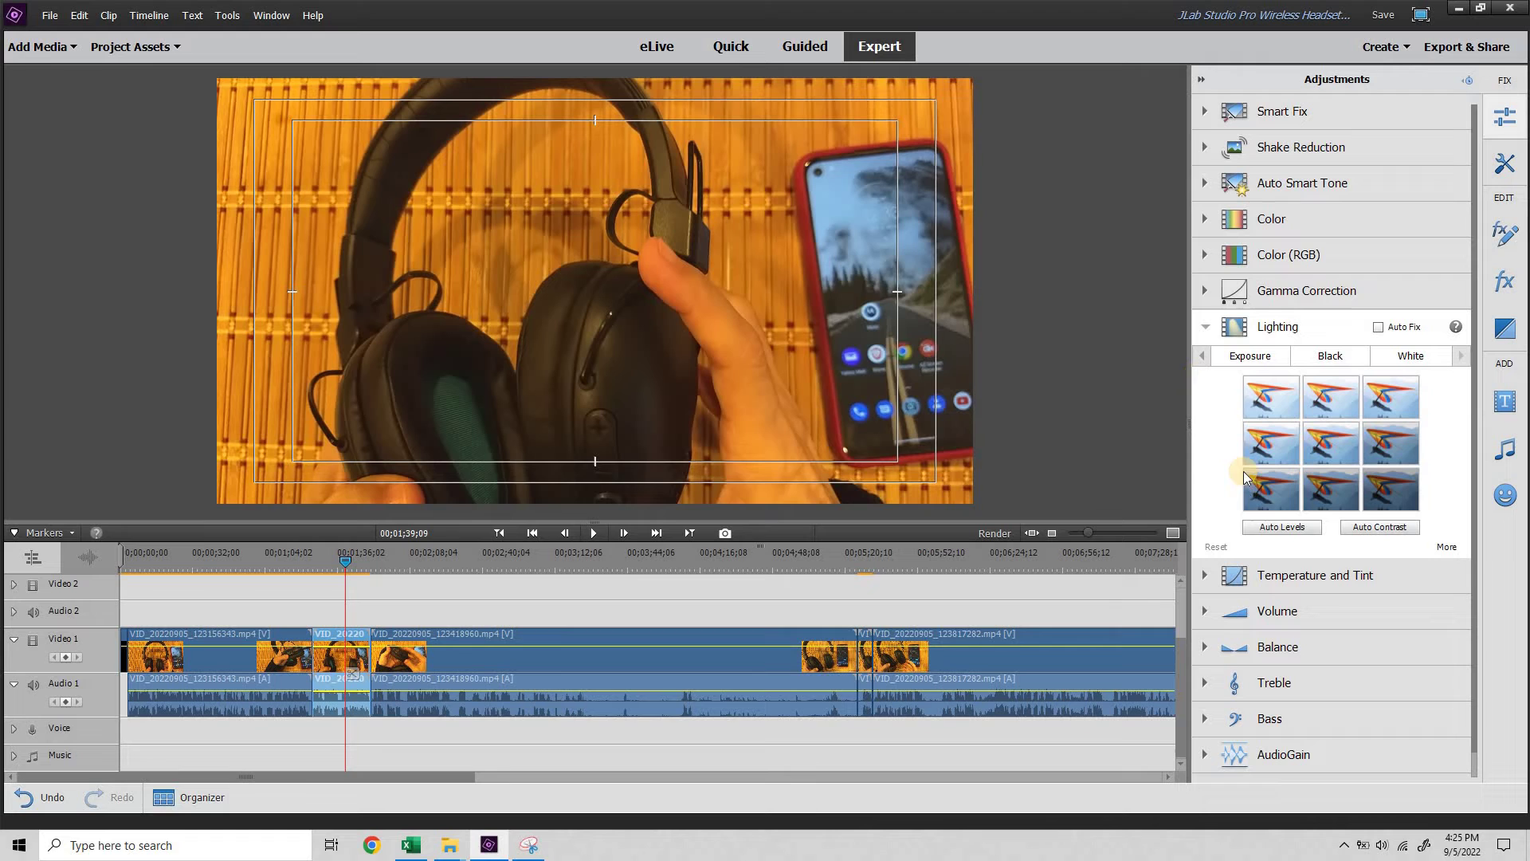
pyautogui.click(1270, 530)
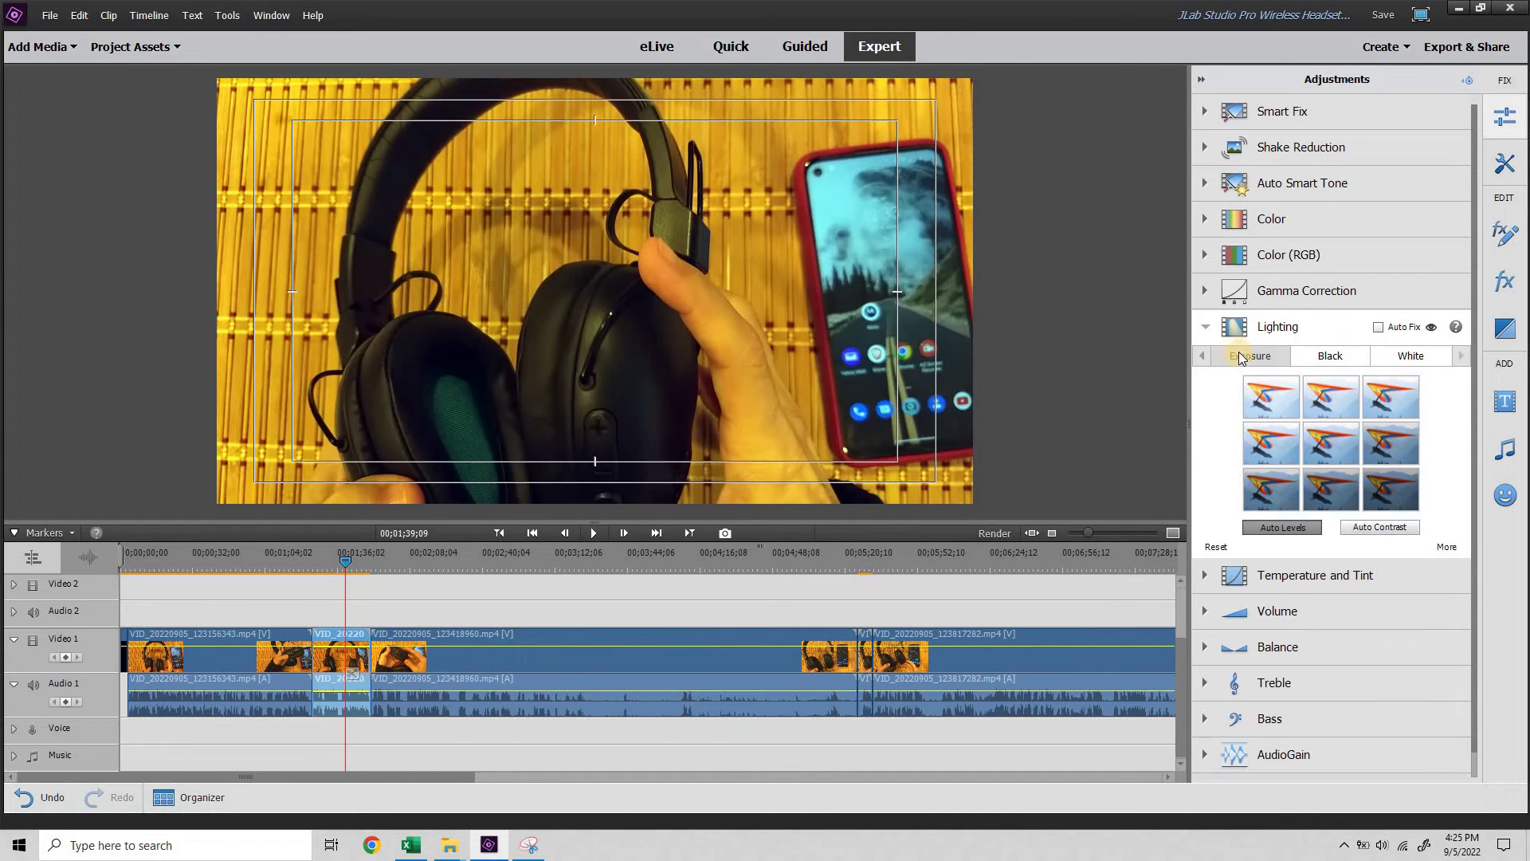
# Compare Auto Contrast with Auto Levels and check the Brightness, Contrast and Exposure sliders.
pyautogui.click(1201, 355)
pyautogui.click(1201, 356)
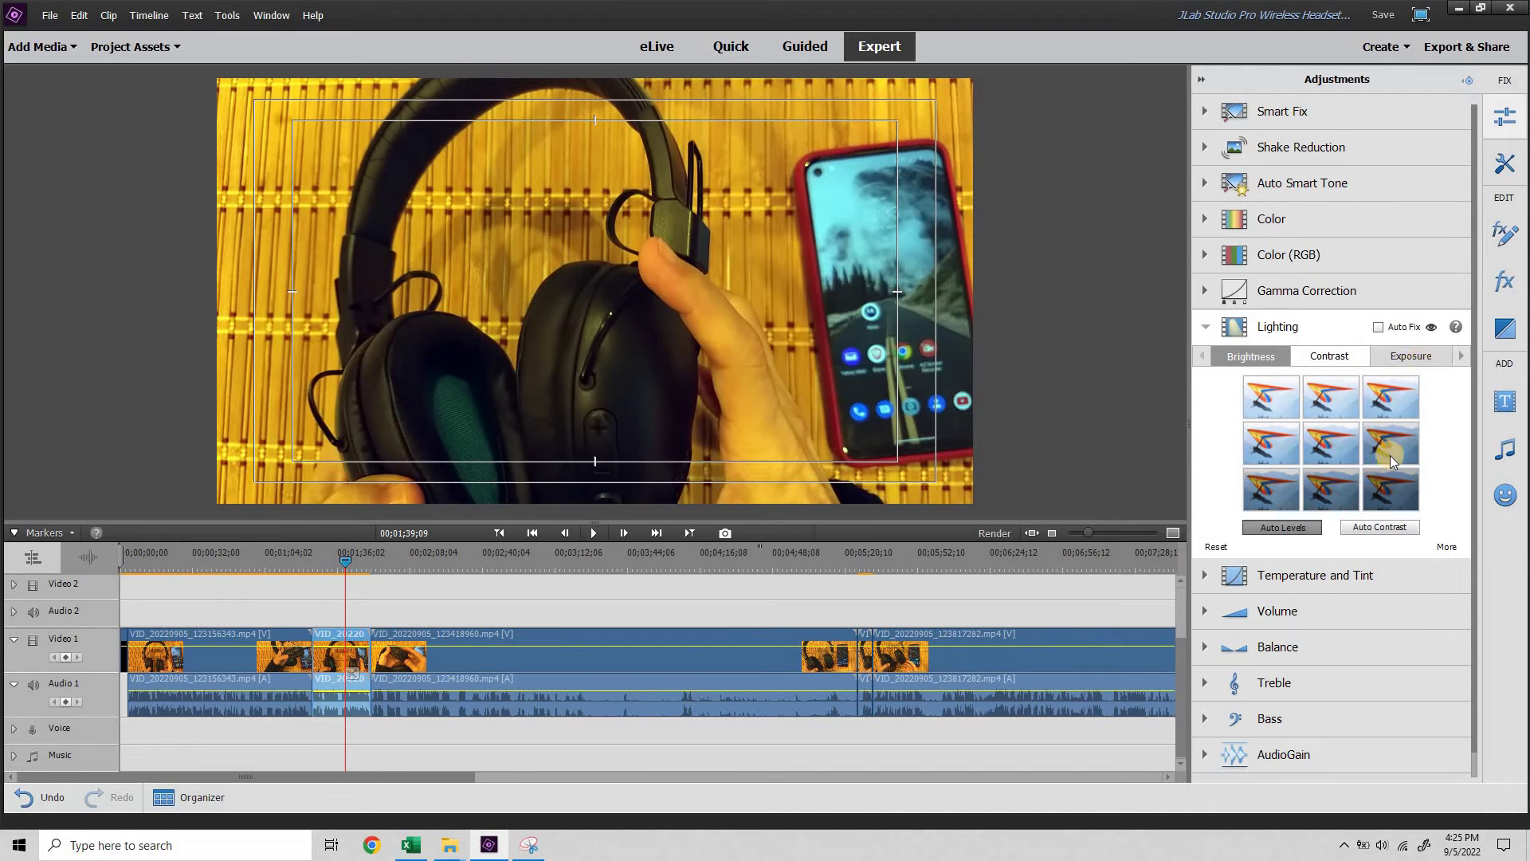
pyautogui.click(1360, 529)
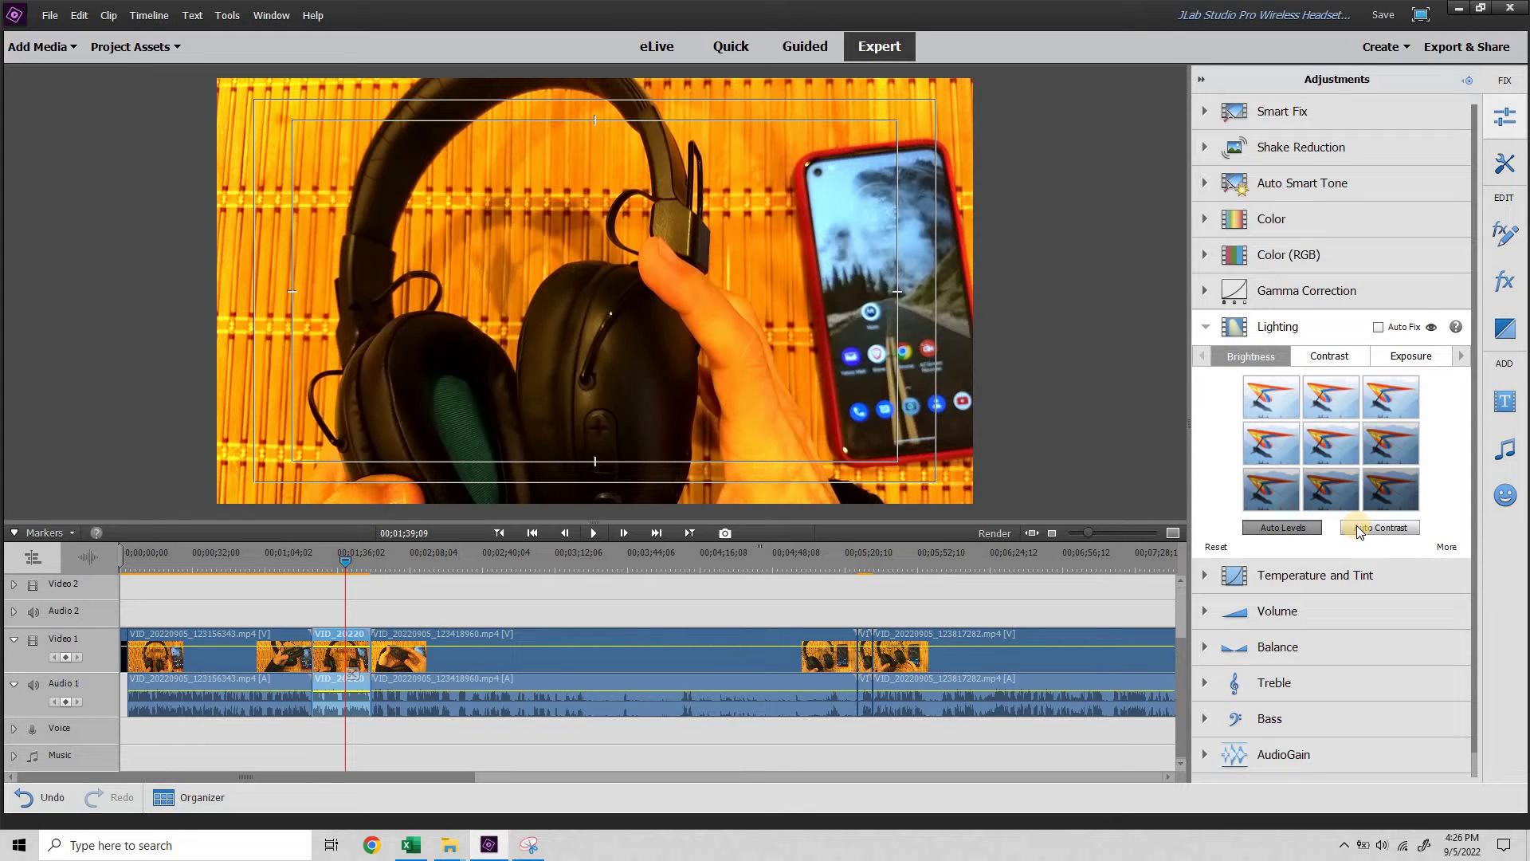
pyautogui.click(1360, 528)
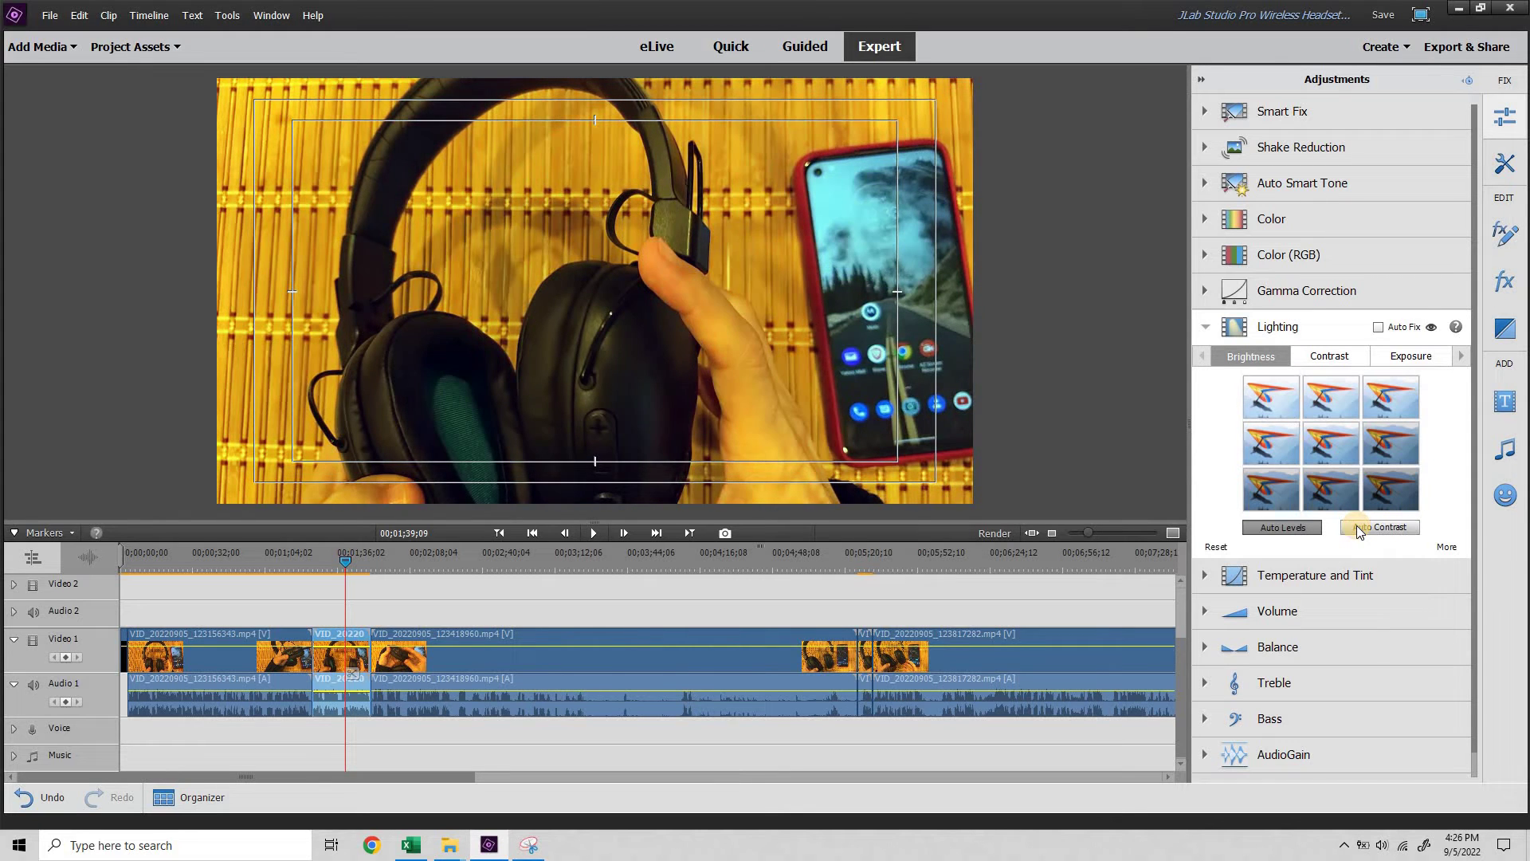
pyautogui.click(1305, 529)
pyautogui.click(1447, 547)
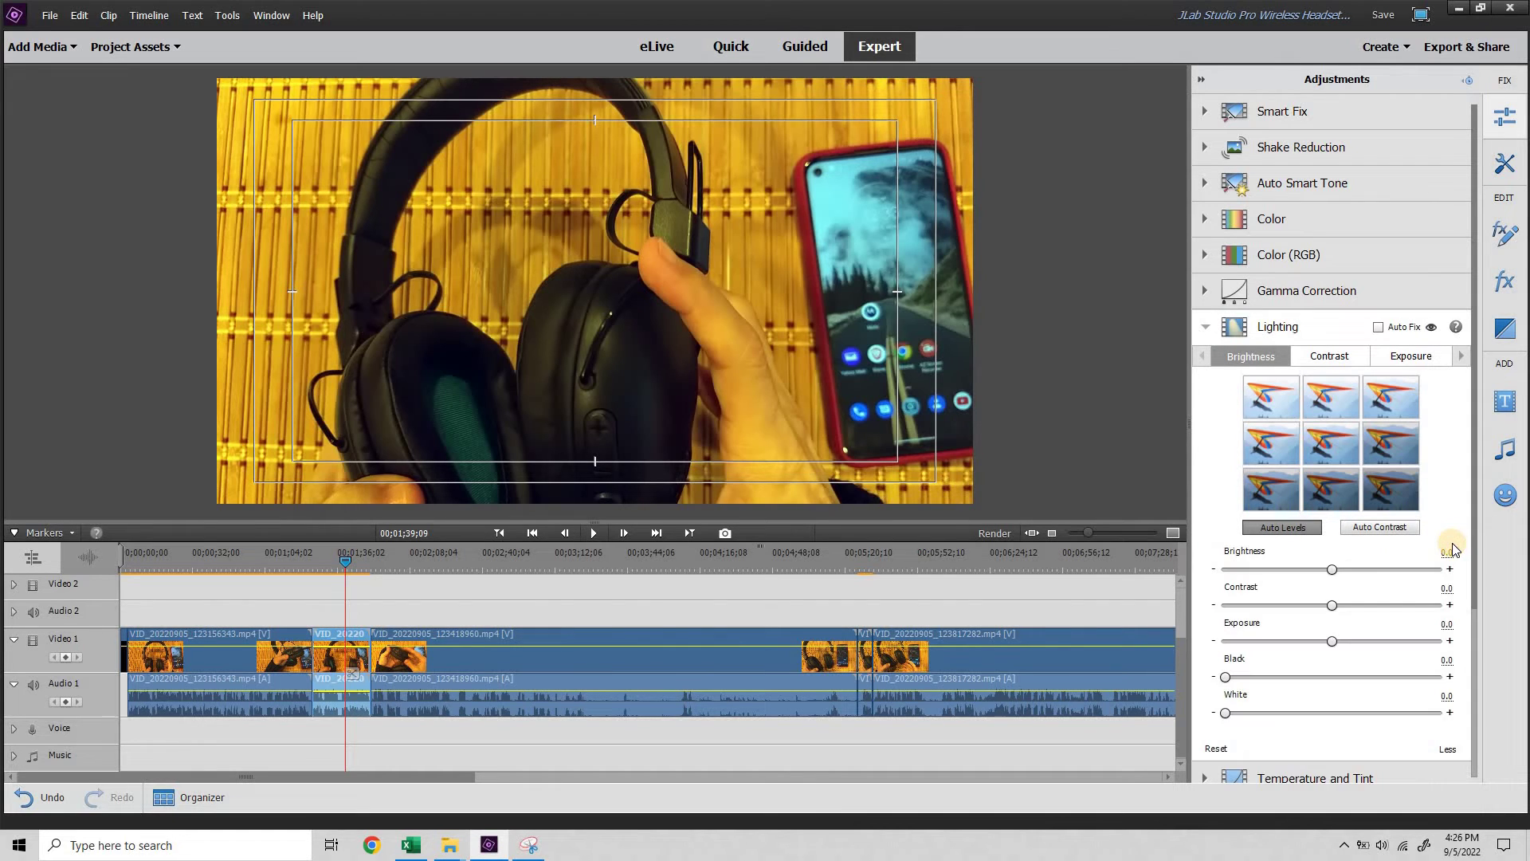
pyautogui.click(1447, 749)
# Reset Lighting, try Temperature and Tint presets and the Temperature slider, then reset them.
pyautogui.click(1217, 546)
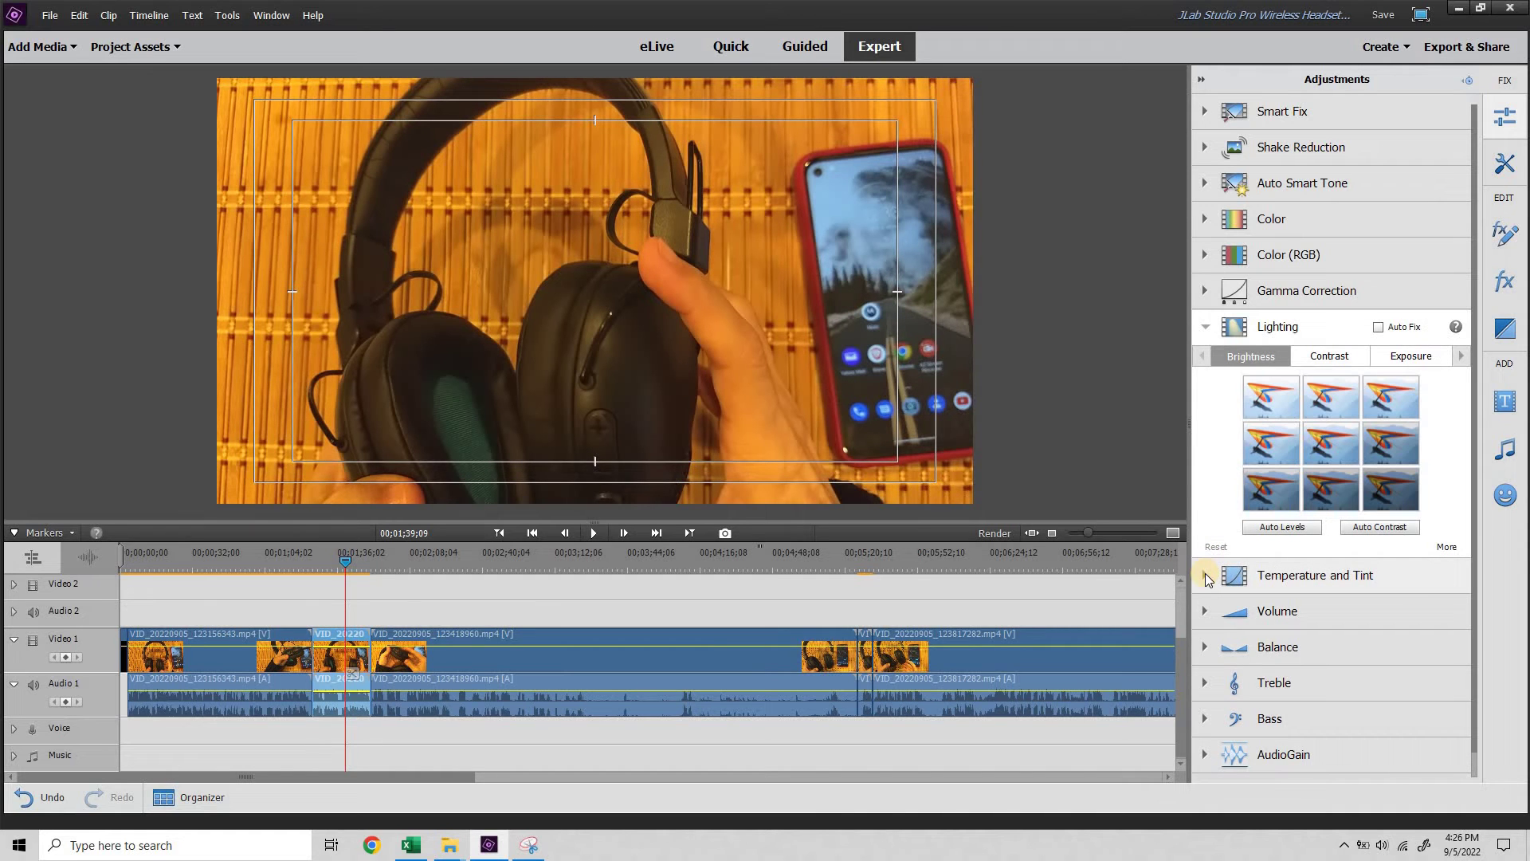
pyautogui.click(1206, 576)
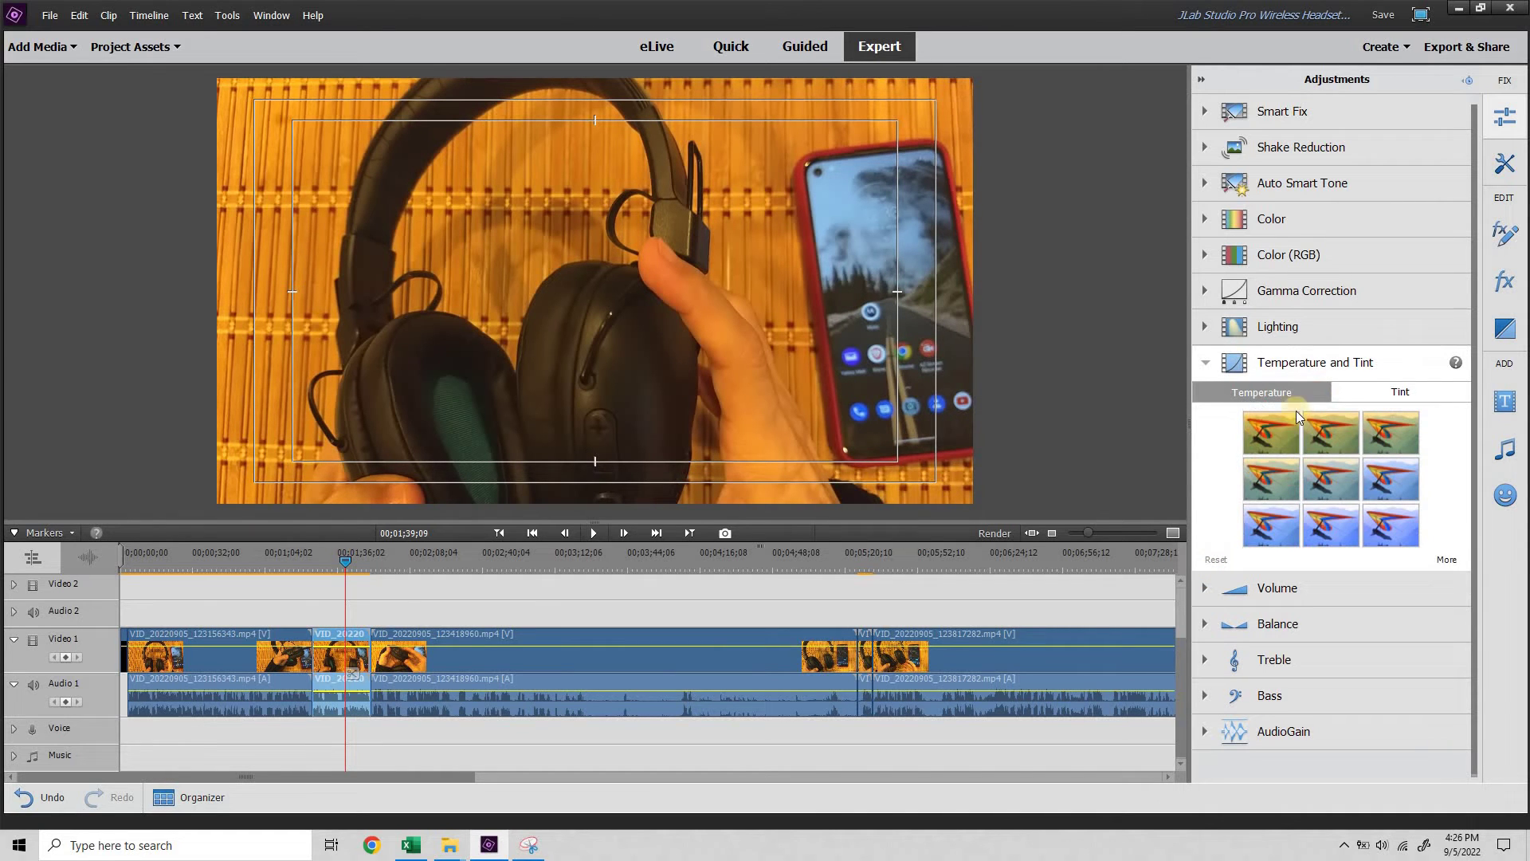
pyautogui.click(1333, 426)
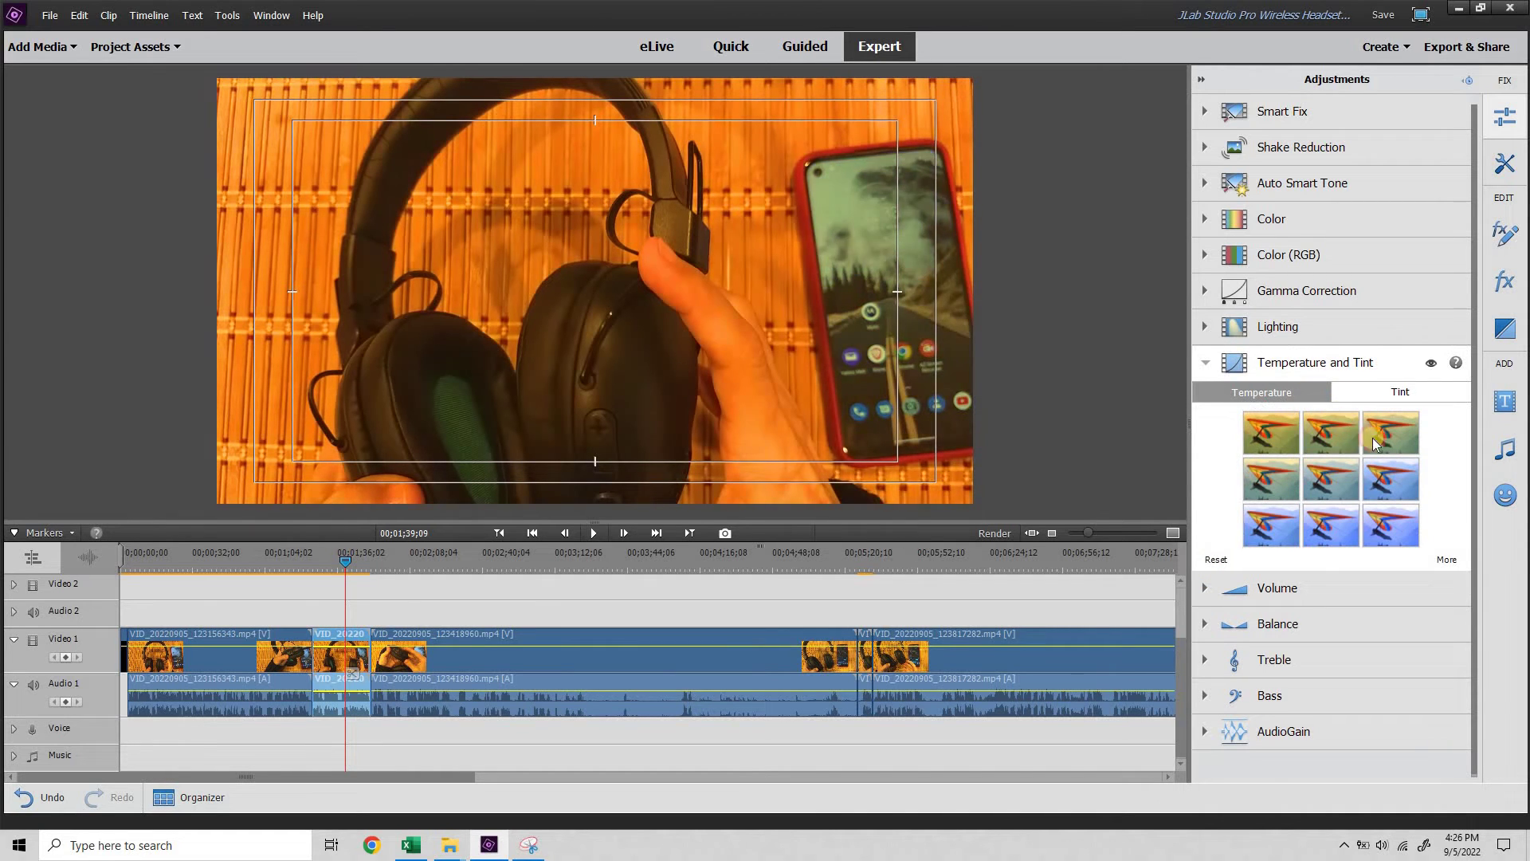
pyautogui.click(1400, 391)
pyautogui.click(1319, 472)
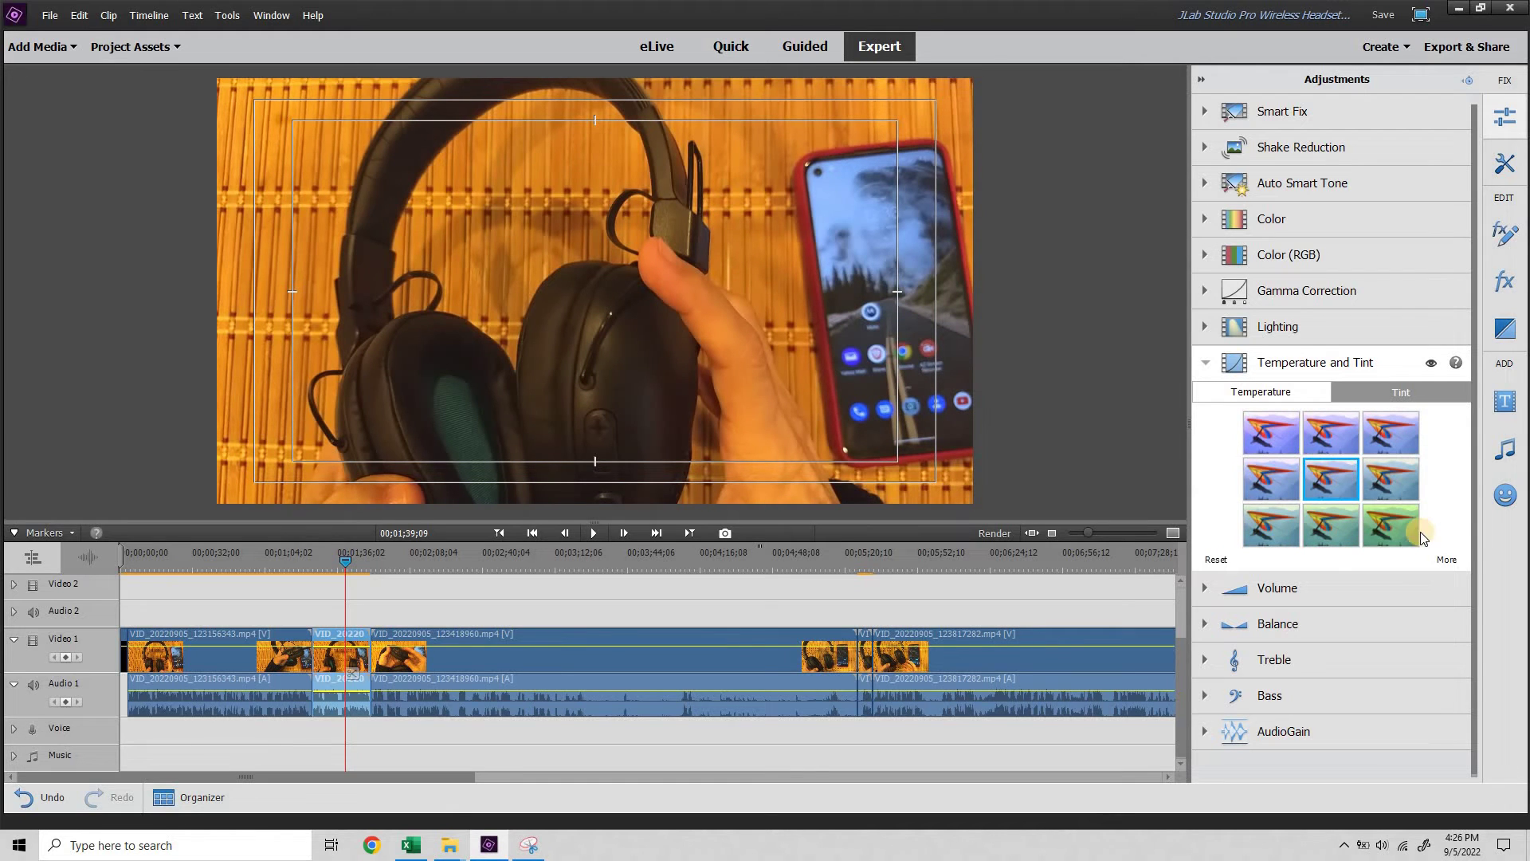
pyautogui.click(1444, 558)
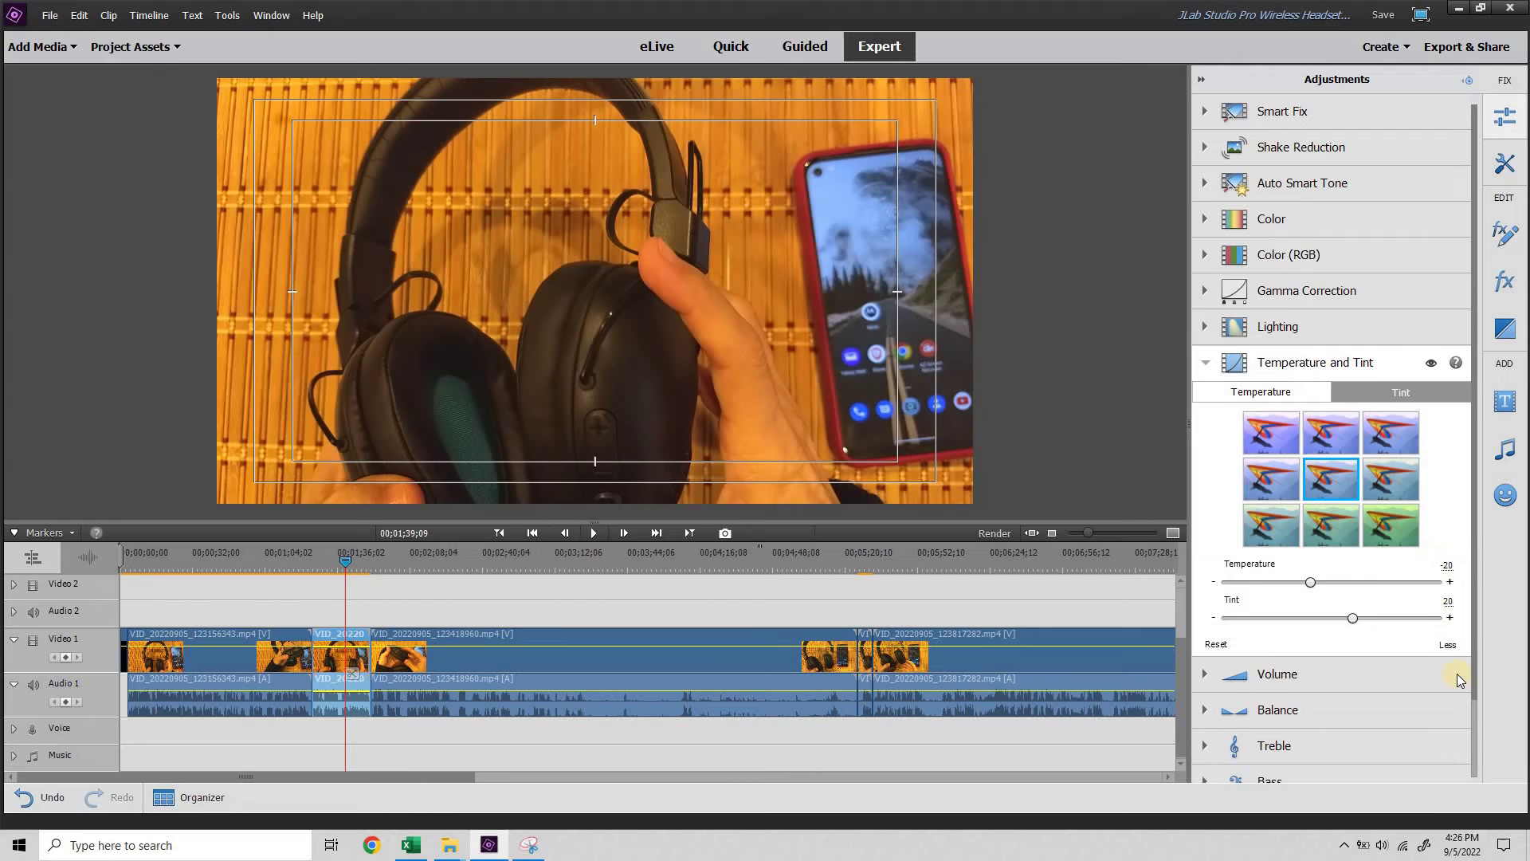
pyautogui.moveTo(1310, 581); pyautogui.dragTo(1338, 583)
pyautogui.click(1447, 645)
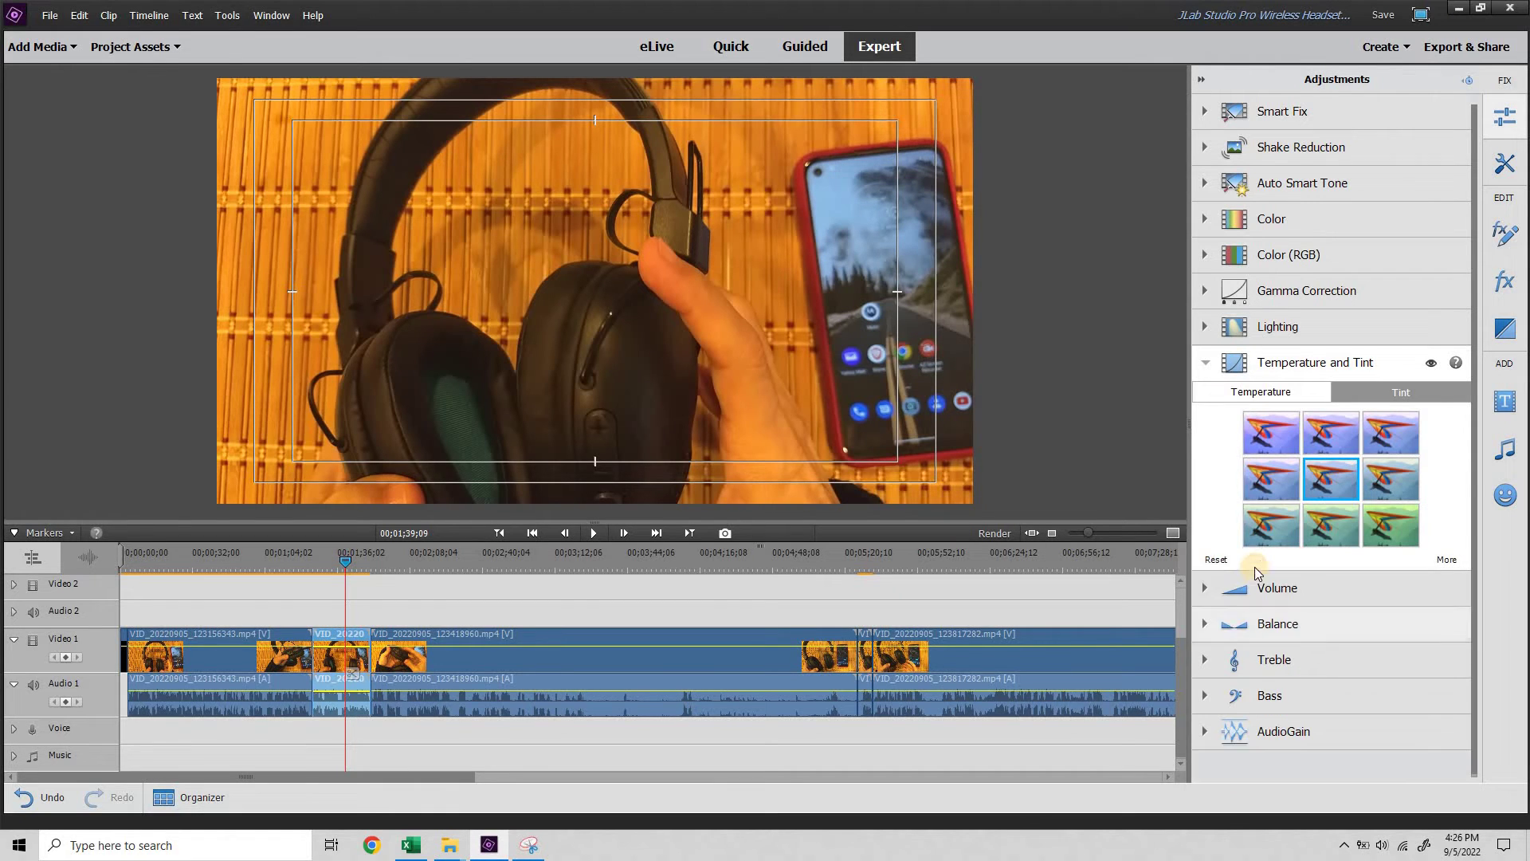
pyautogui.click(1214, 560)
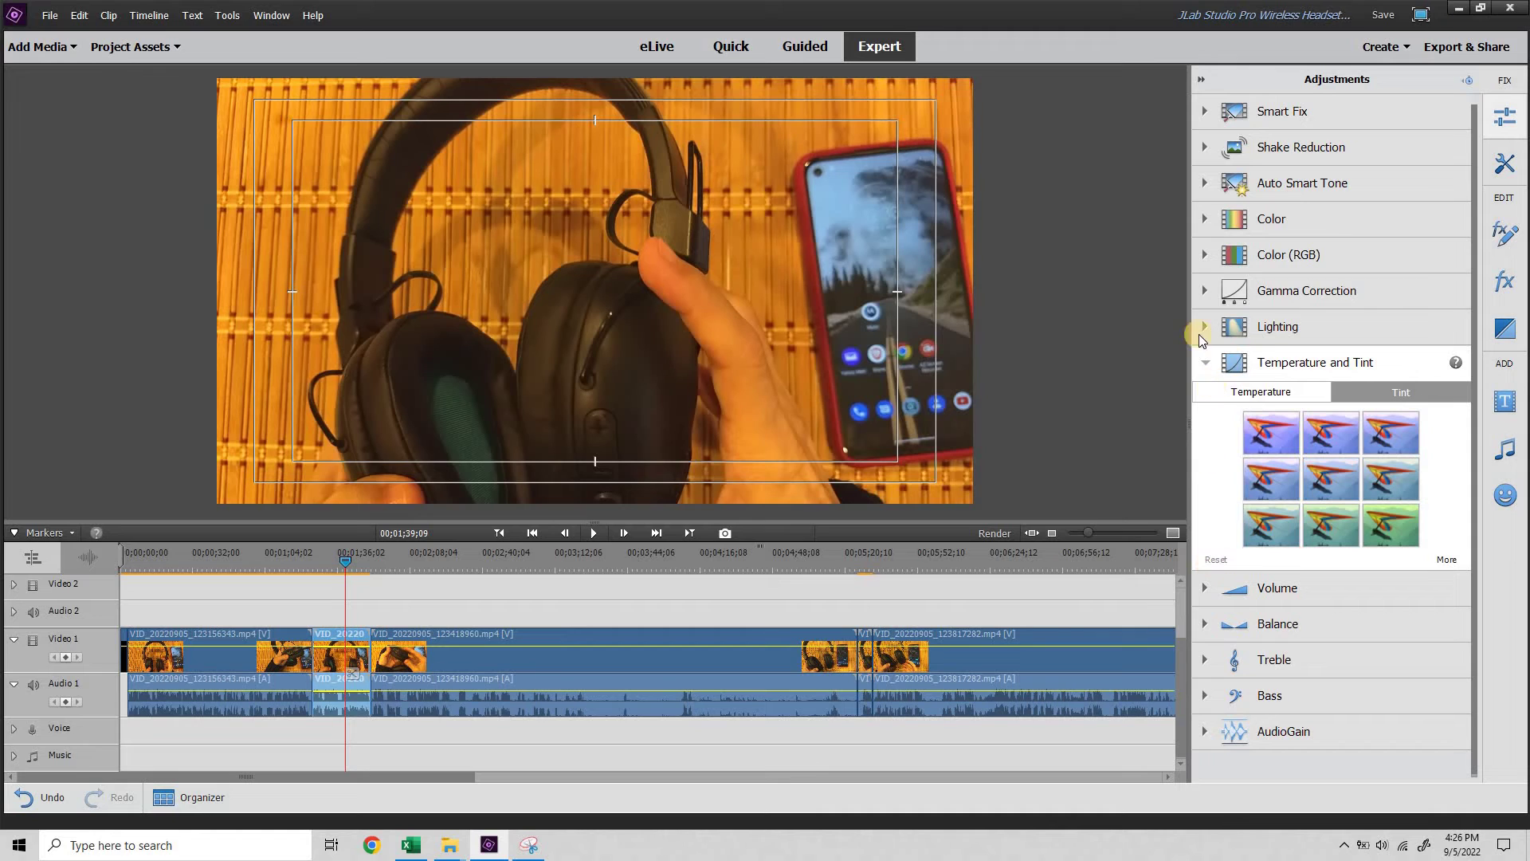
# Apply Lighting's Auto Levels to the headphone clip and close the Adjustments panel.
pyautogui.click(1206, 329)
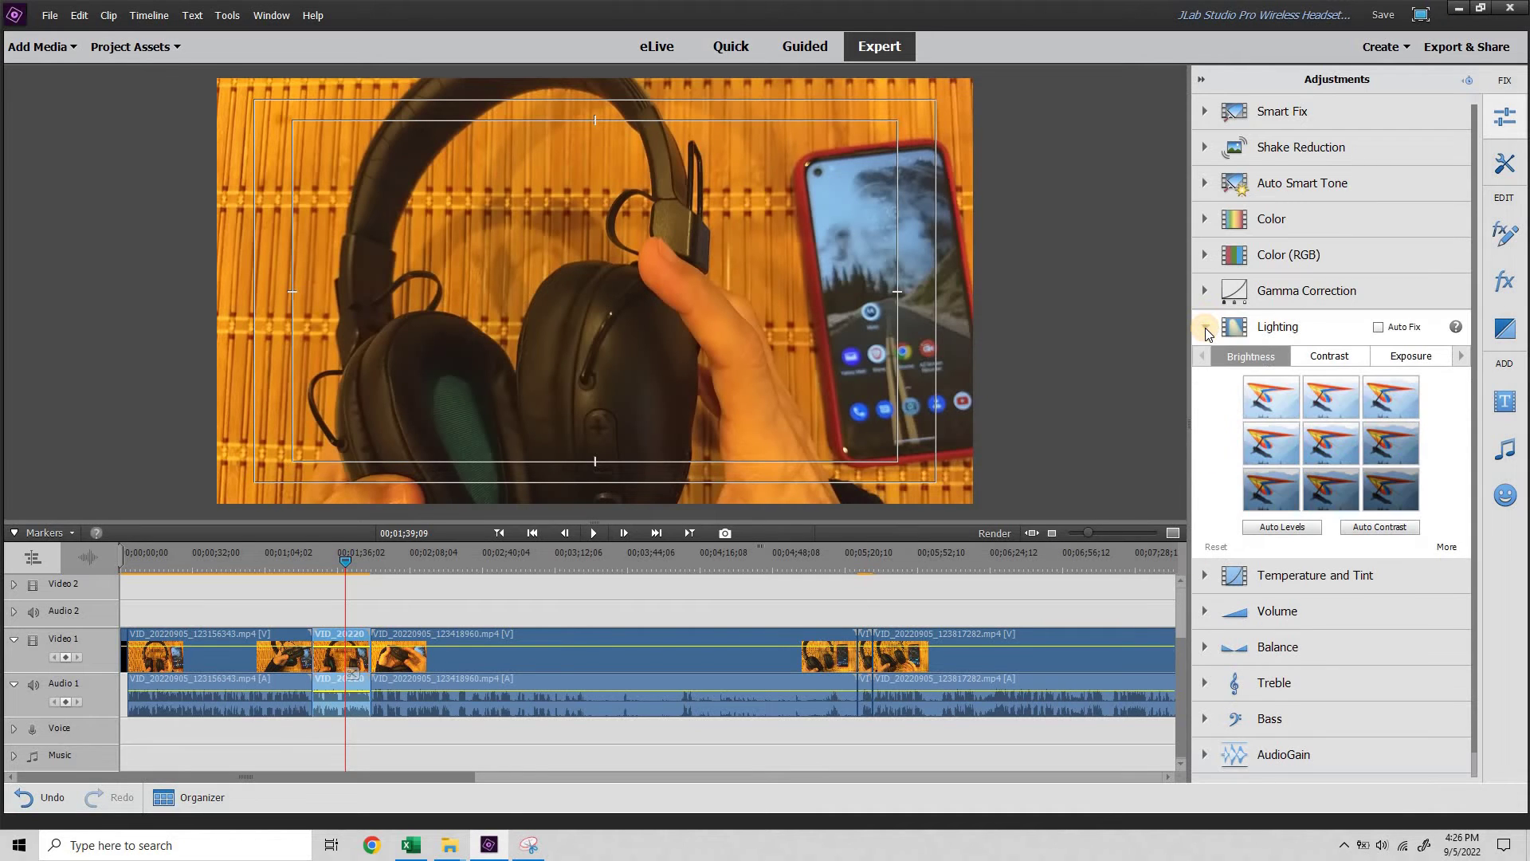
pyautogui.click(1299, 530)
pyautogui.click(1279, 530)
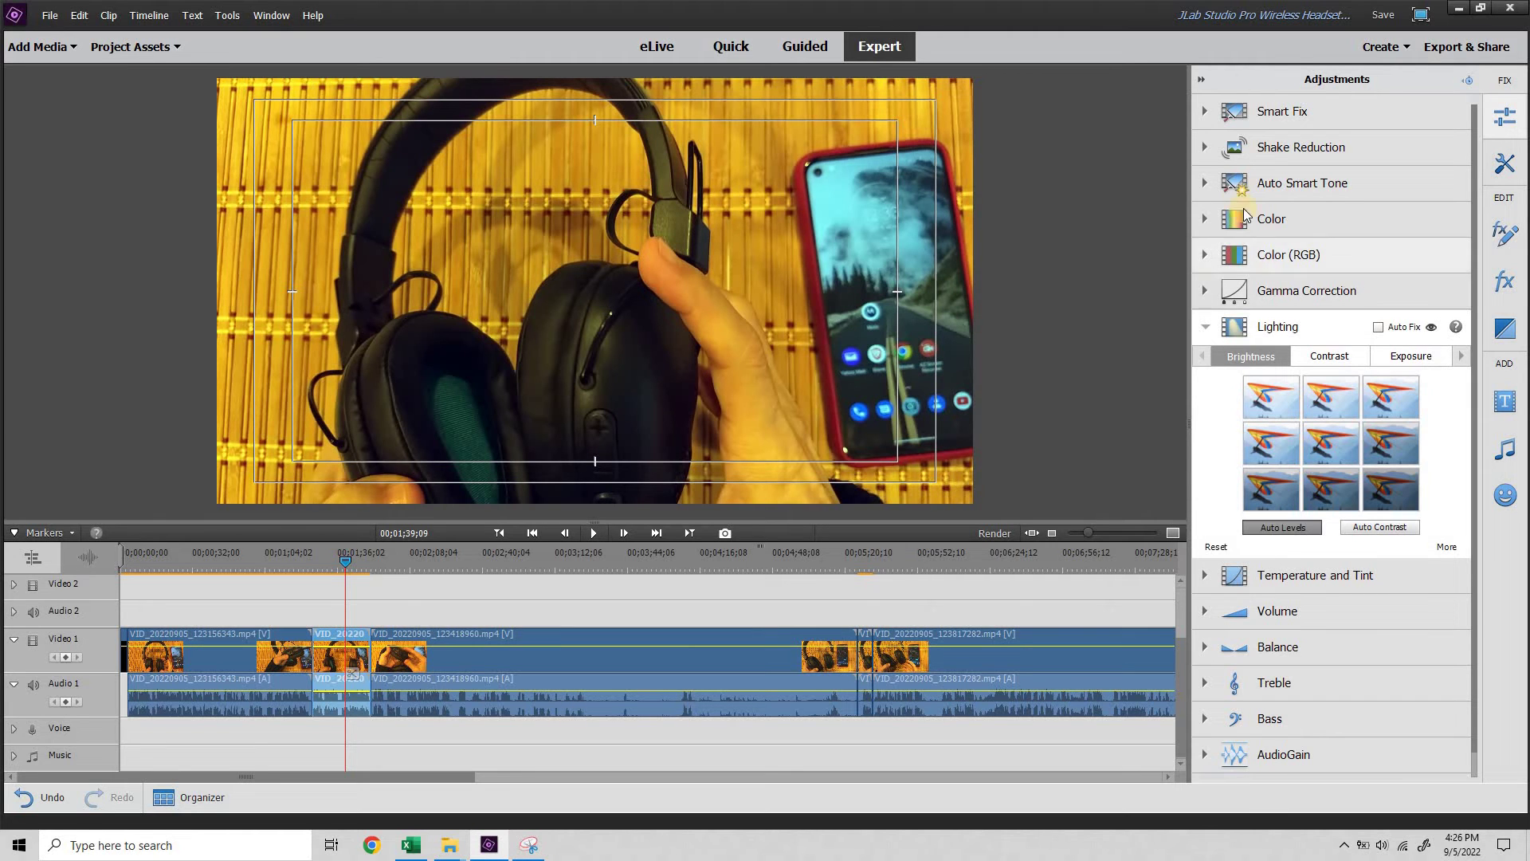
pyautogui.click(1202, 76)
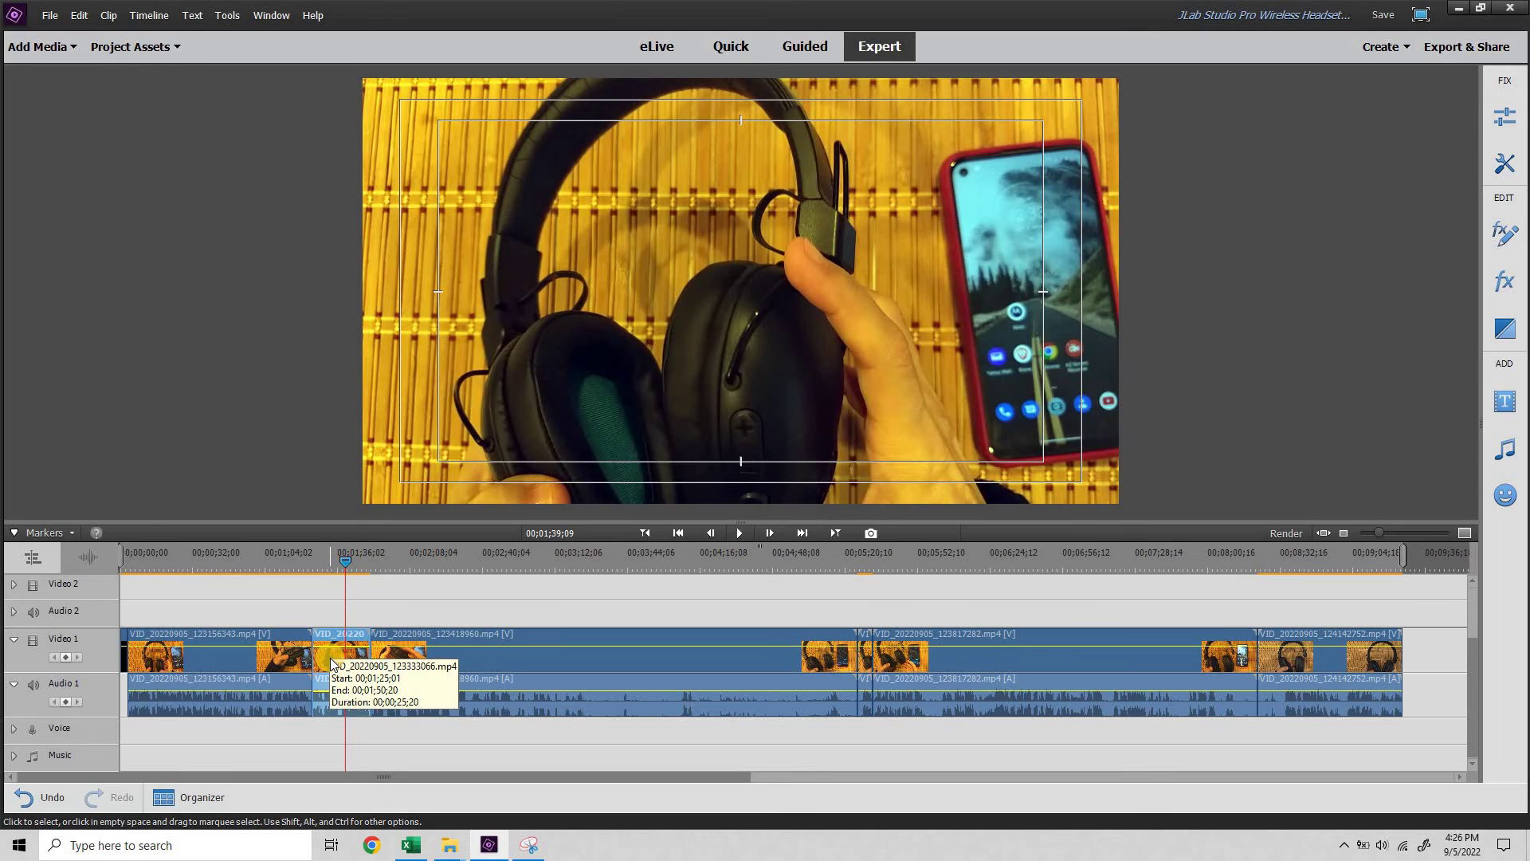
pyautogui.rightClick(330, 658)
pyautogui.moveTo(423, 535)
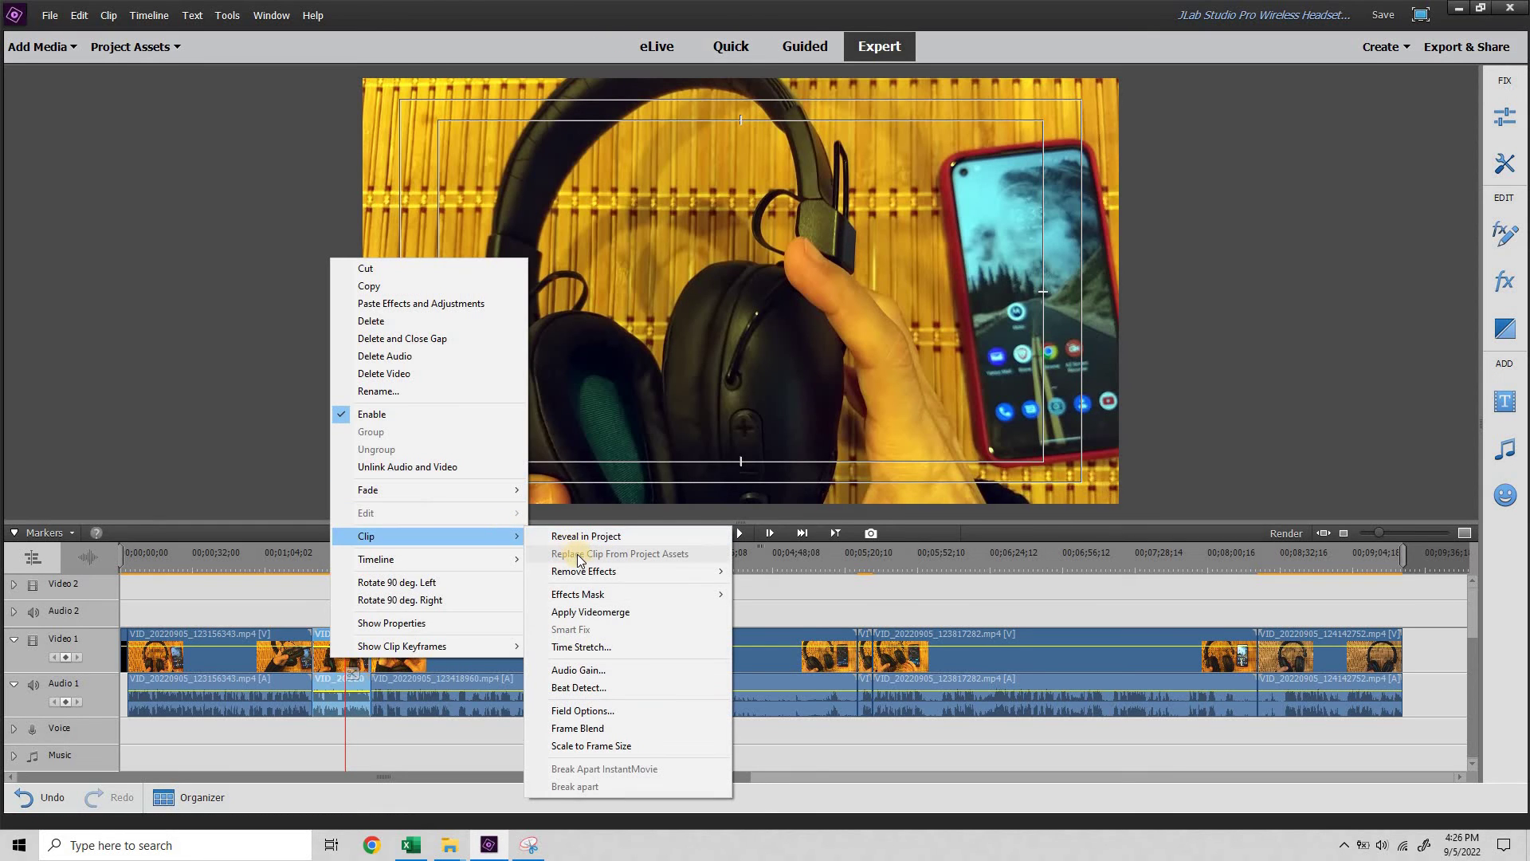
pyautogui.moveTo(613, 572)
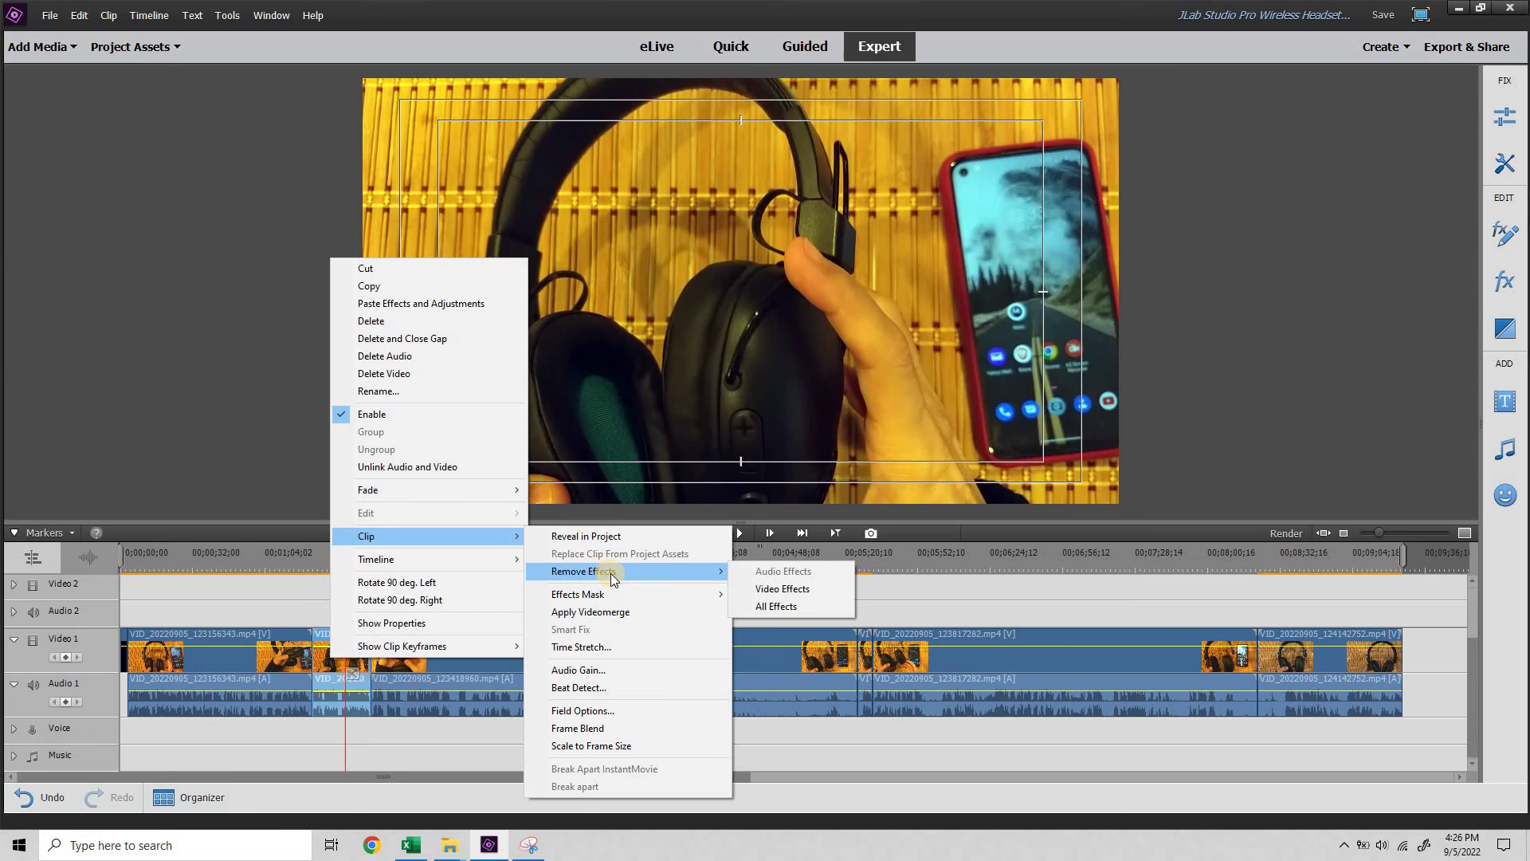
pyautogui.click(925, 604)
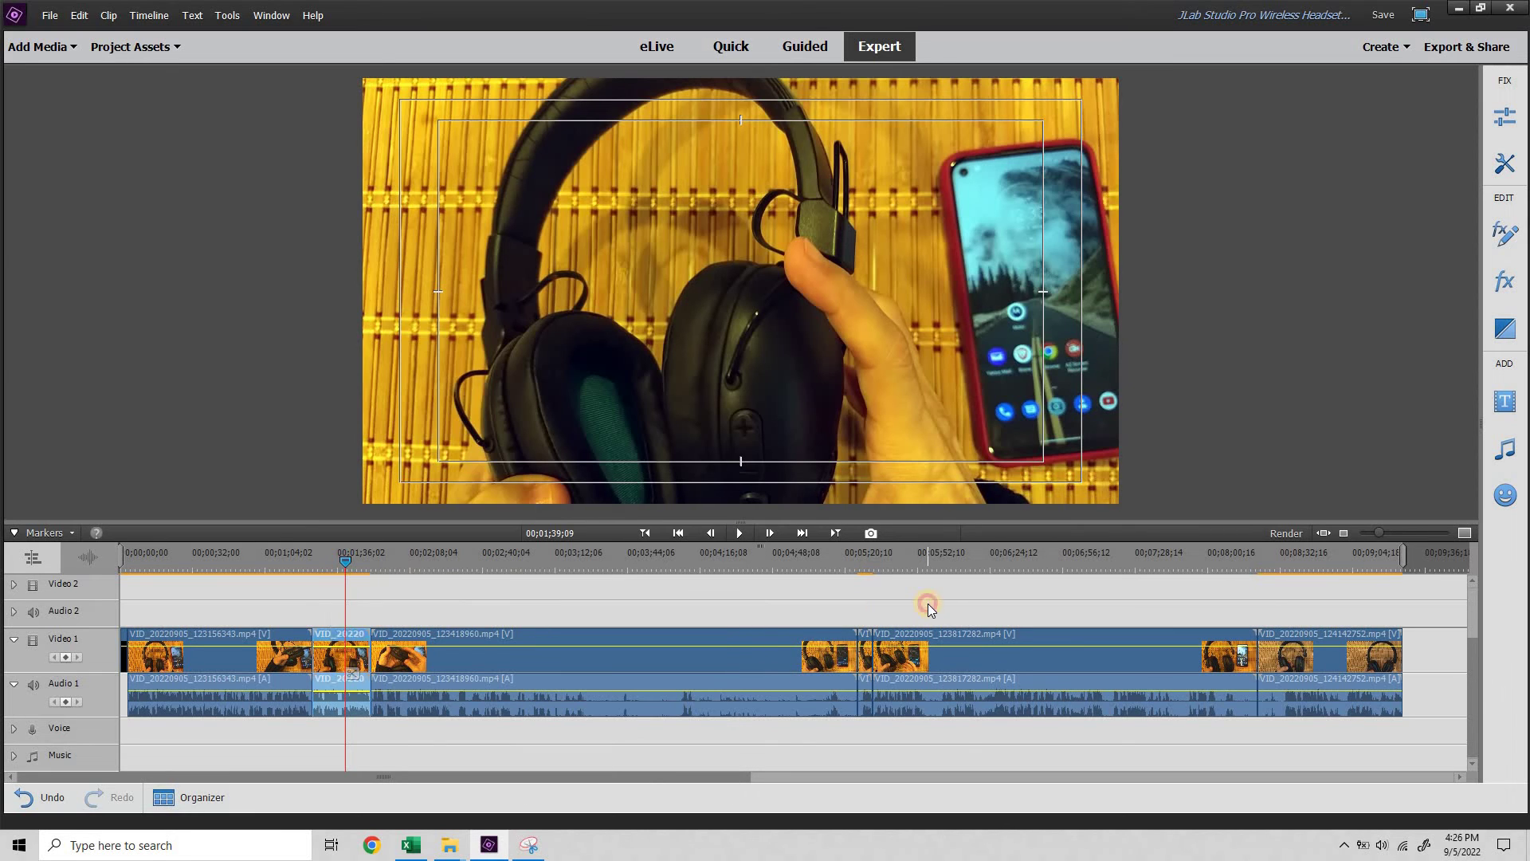
# Copy the corrected headphone clip and try selecting other timeline clips.
pyautogui.rightClick(323, 643)
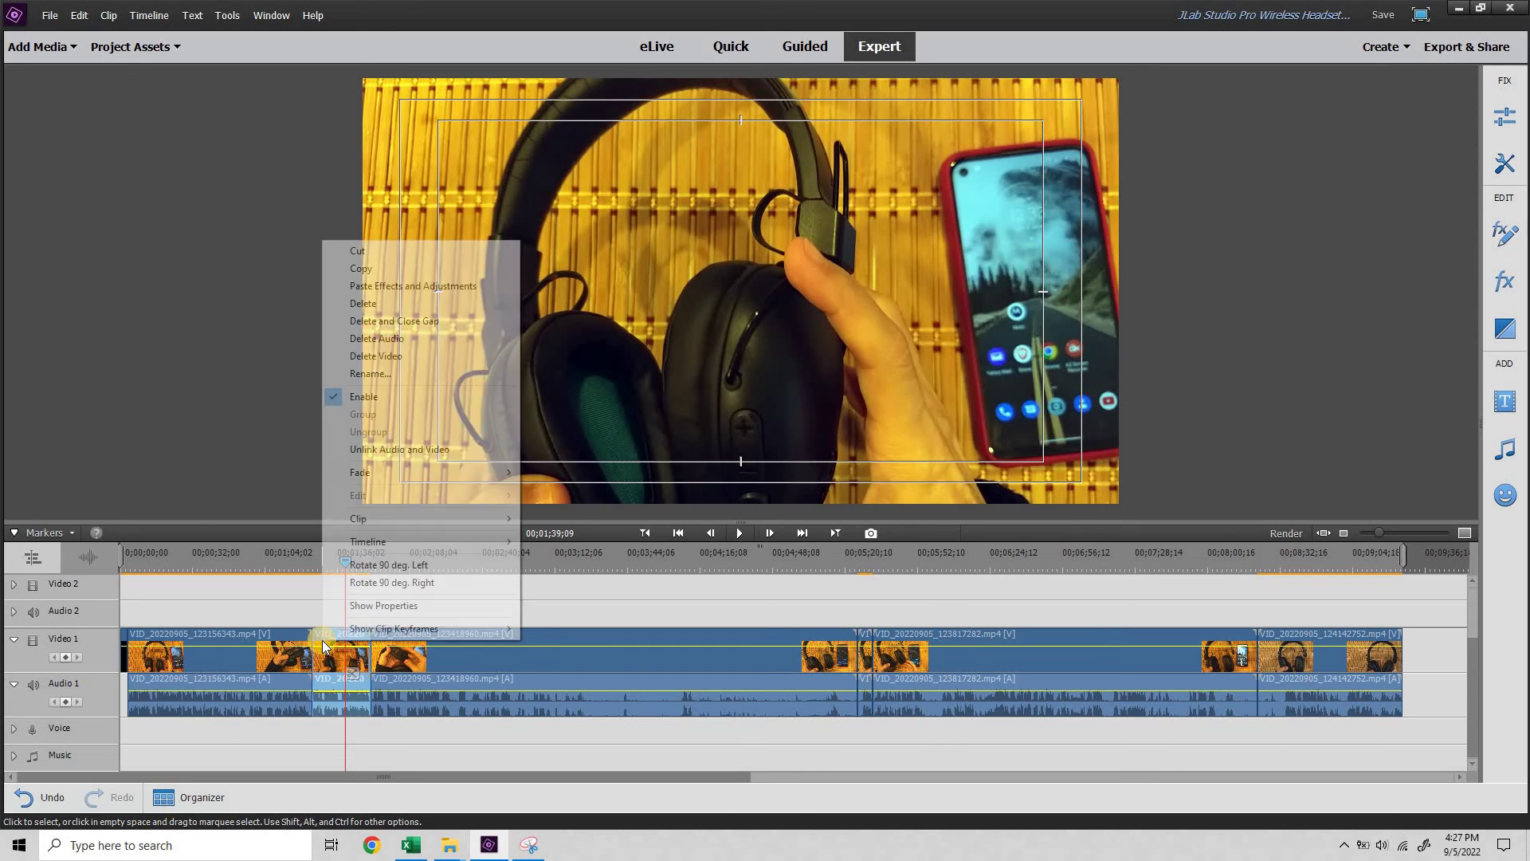
pyautogui.click(368, 269)
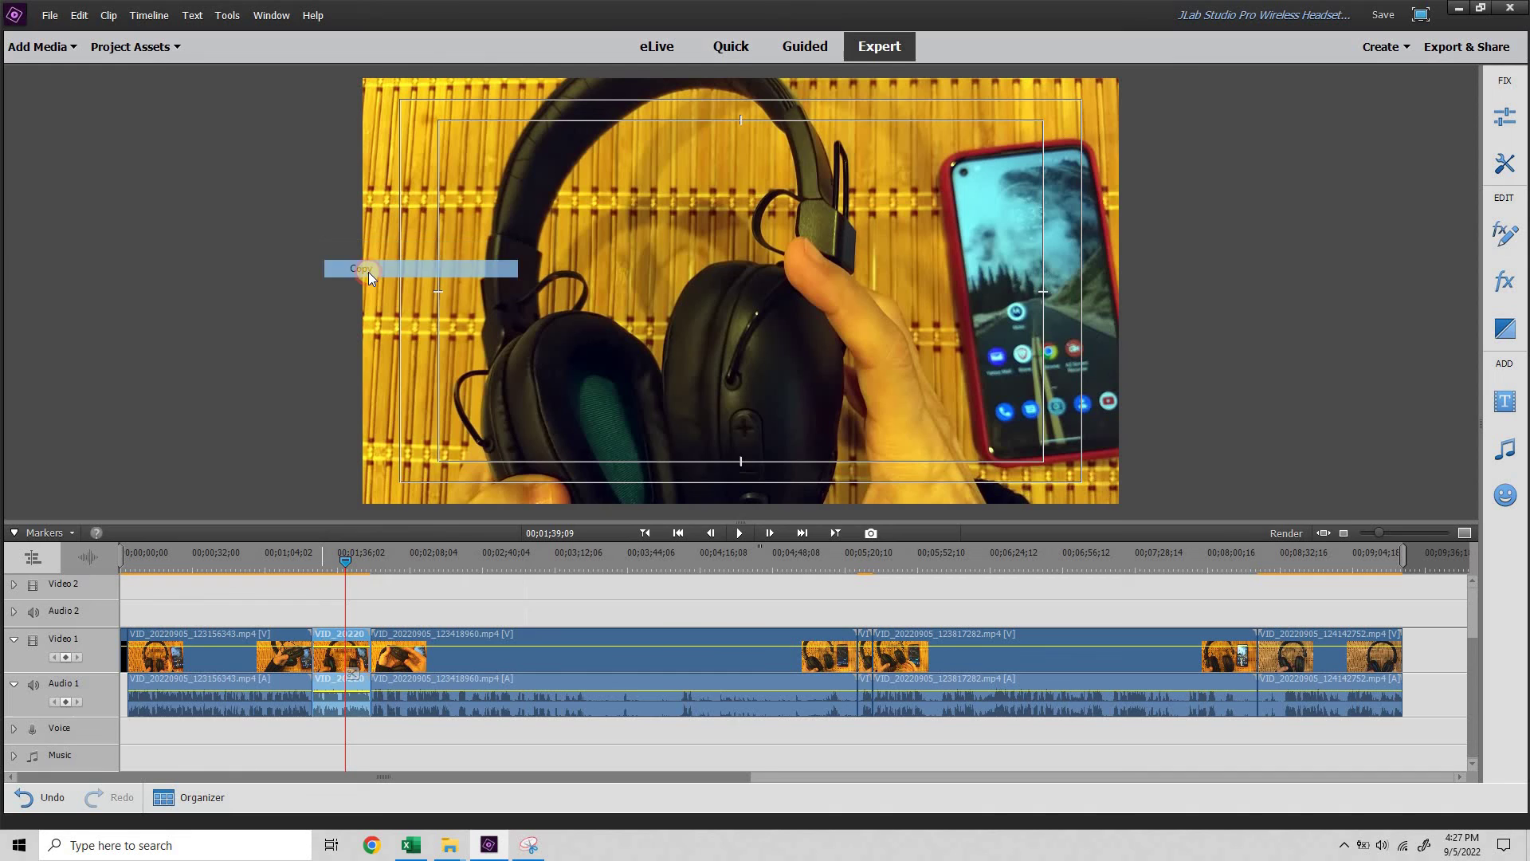
pyautogui.click(411, 595)
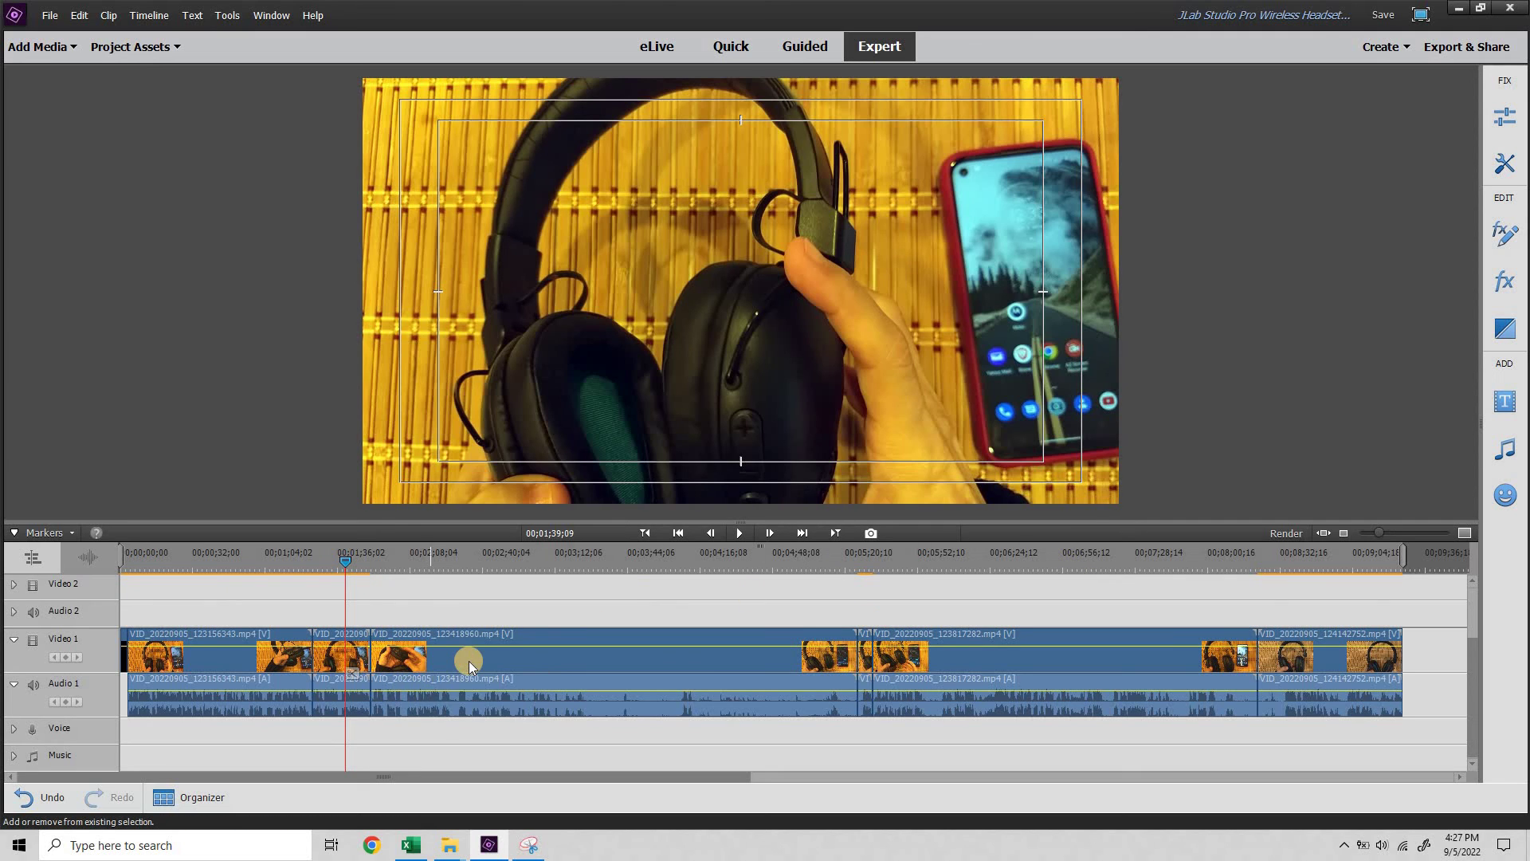
pyautogui.click(704, 649)
pyautogui.keyDown('shift'); pyautogui.click(1296, 649); pyautogui.keyUp('shift')
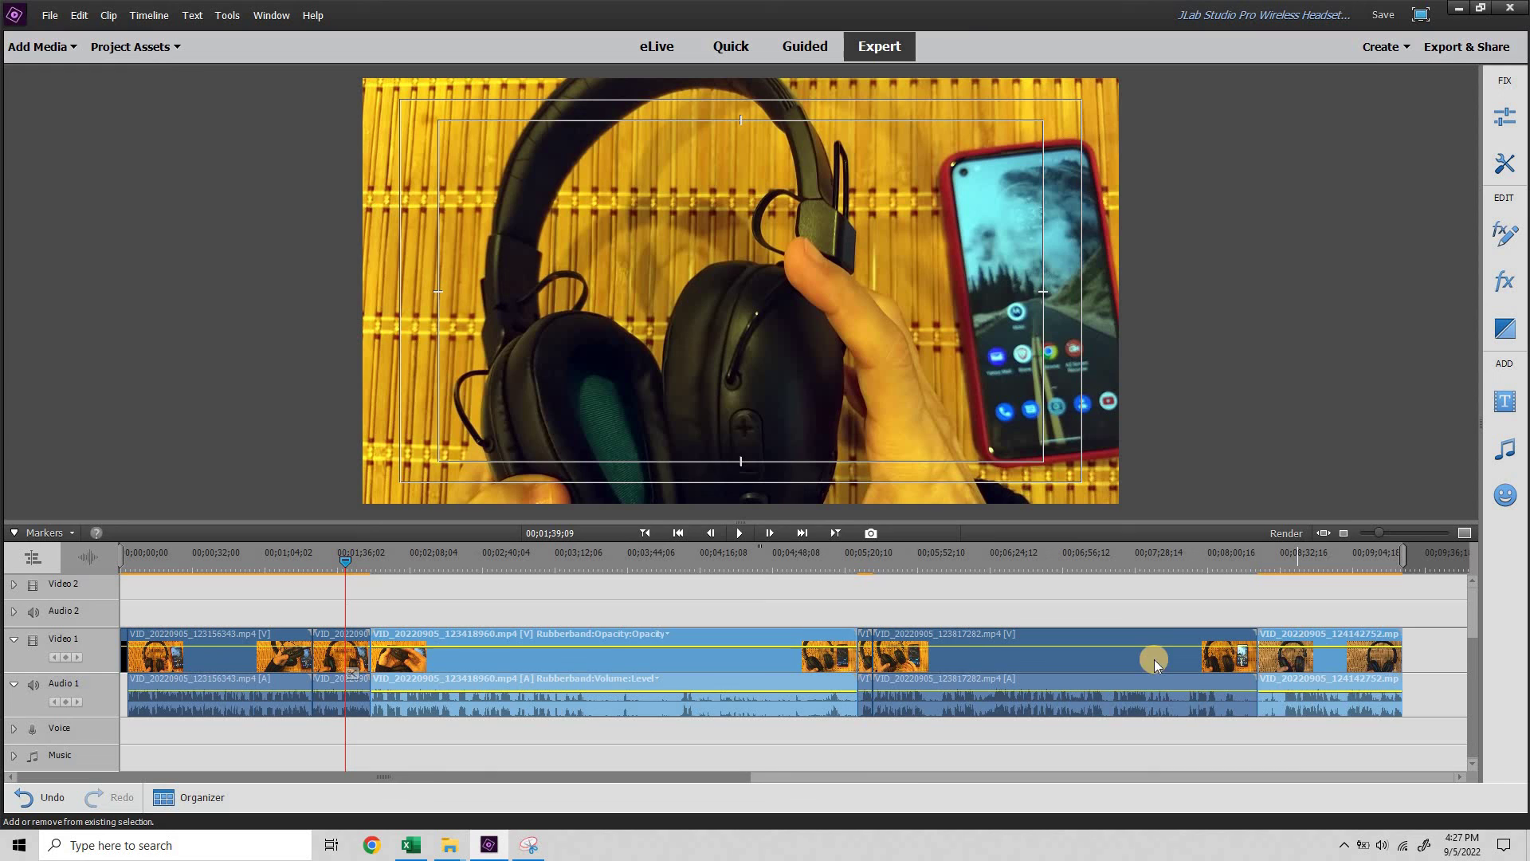
pyautogui.click(781, 591)
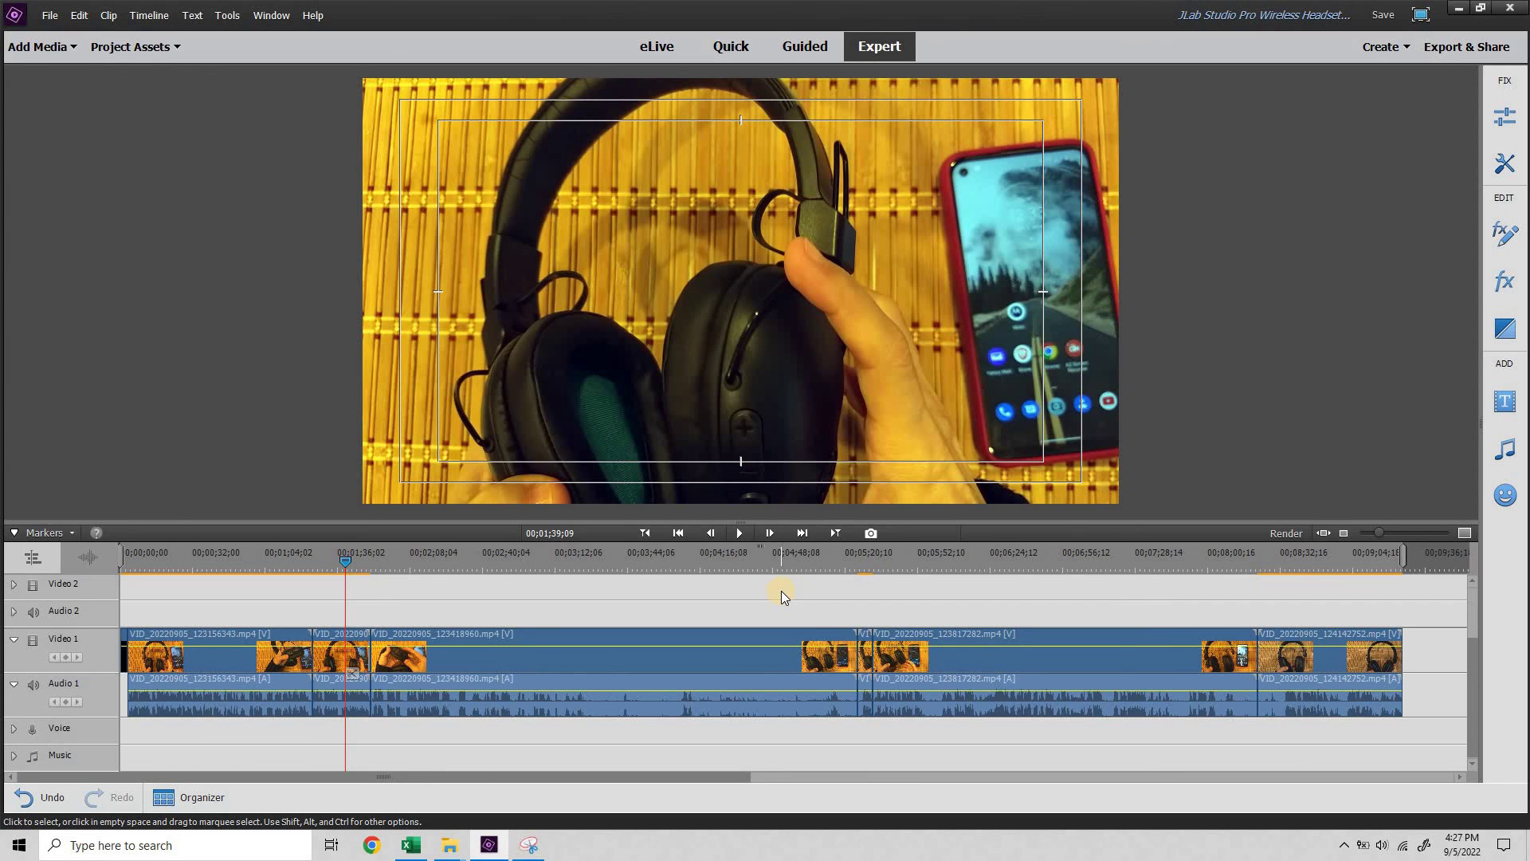
# Select all clips with Ctrl+A, paste effects and adjustments onto them, then deselect.
pyautogui.hotkey('ctrl', 'a')
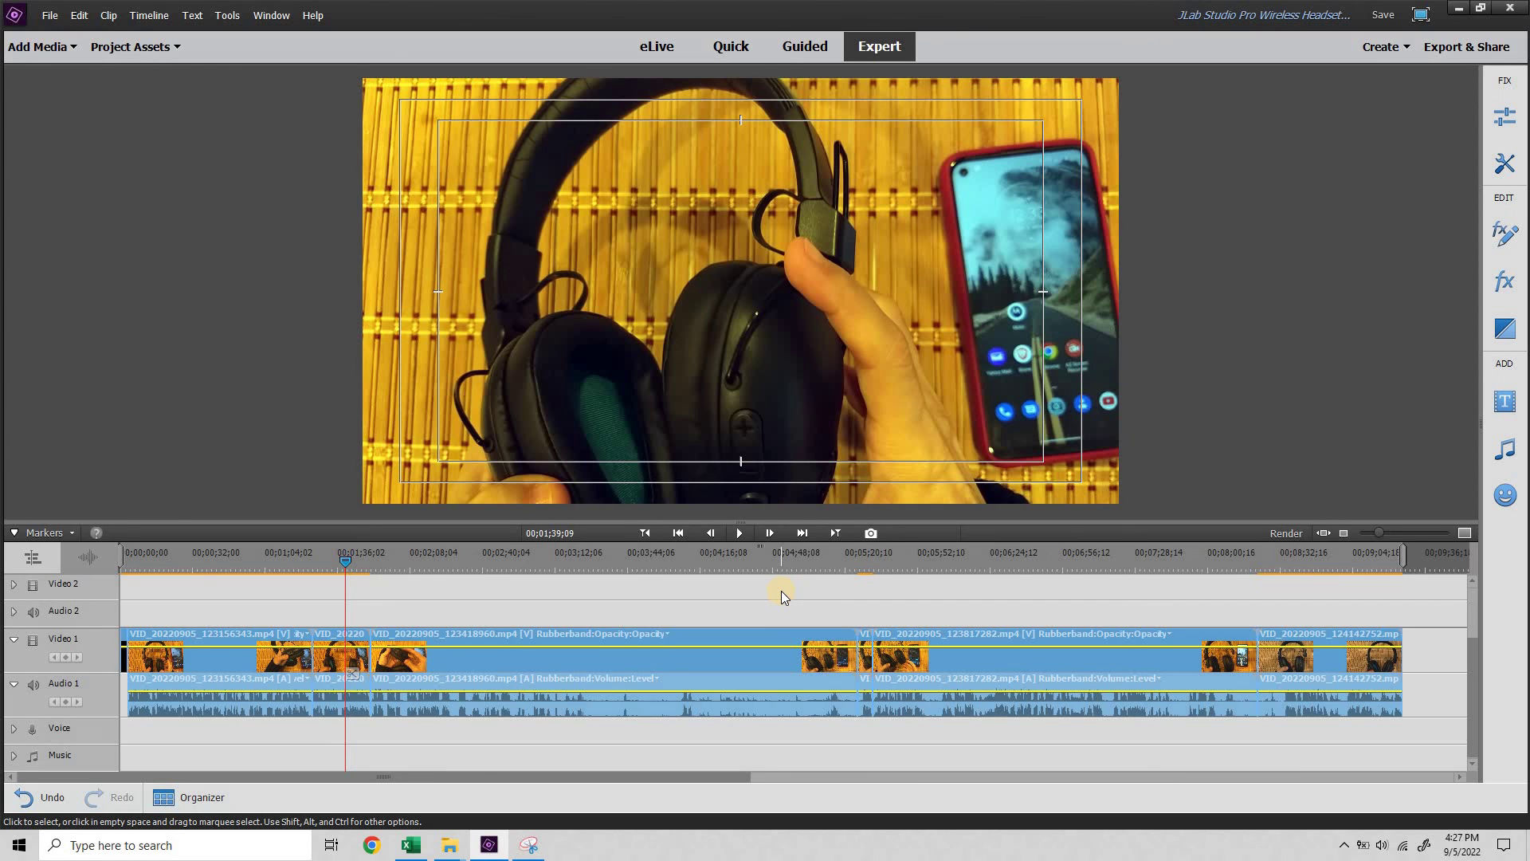
pyautogui.rightClick(376, 654)
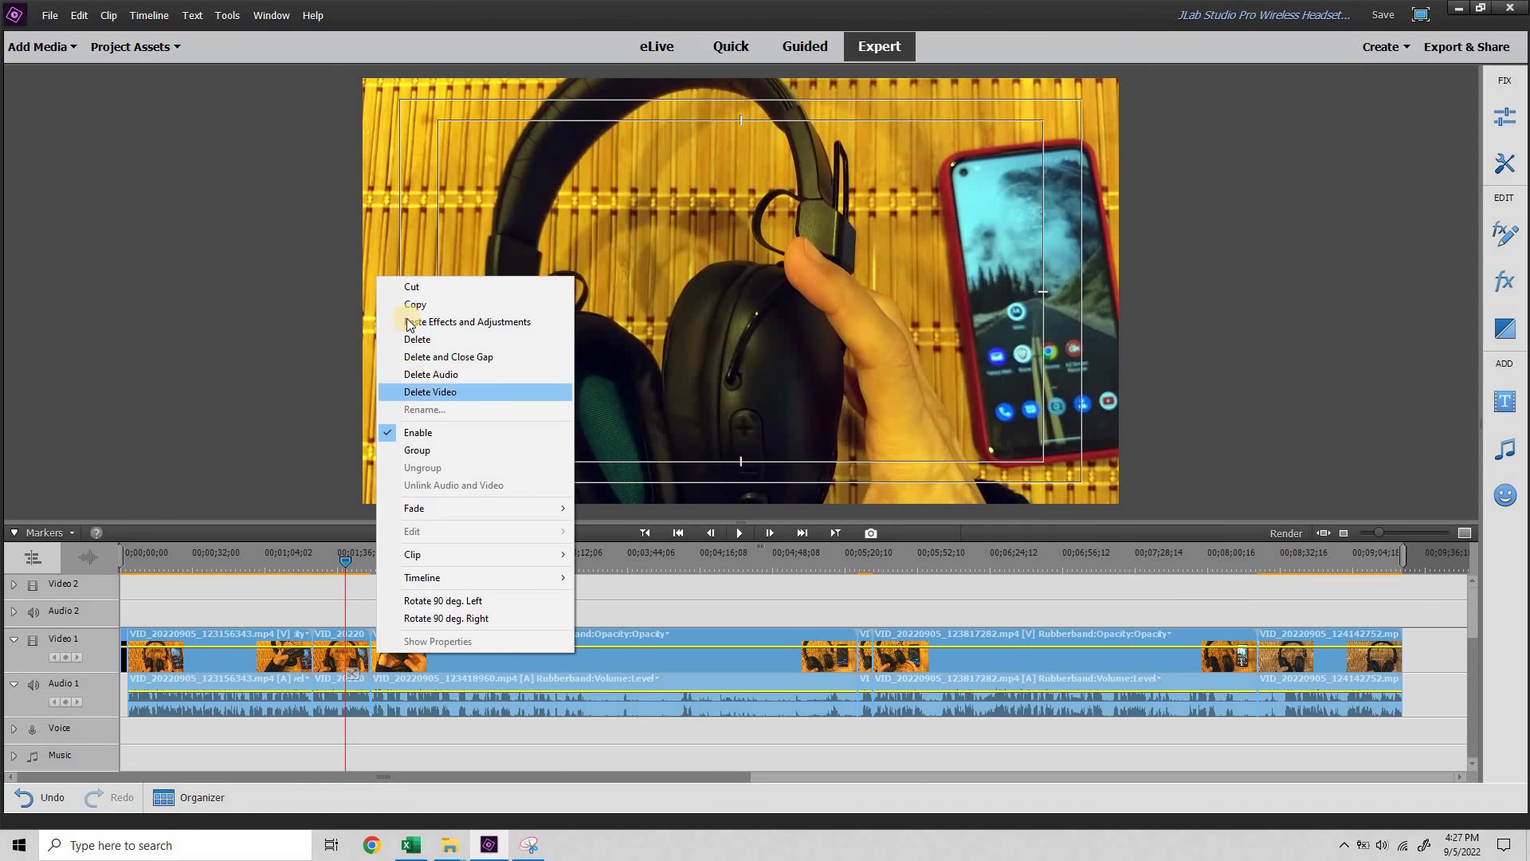
pyautogui.click(408, 322)
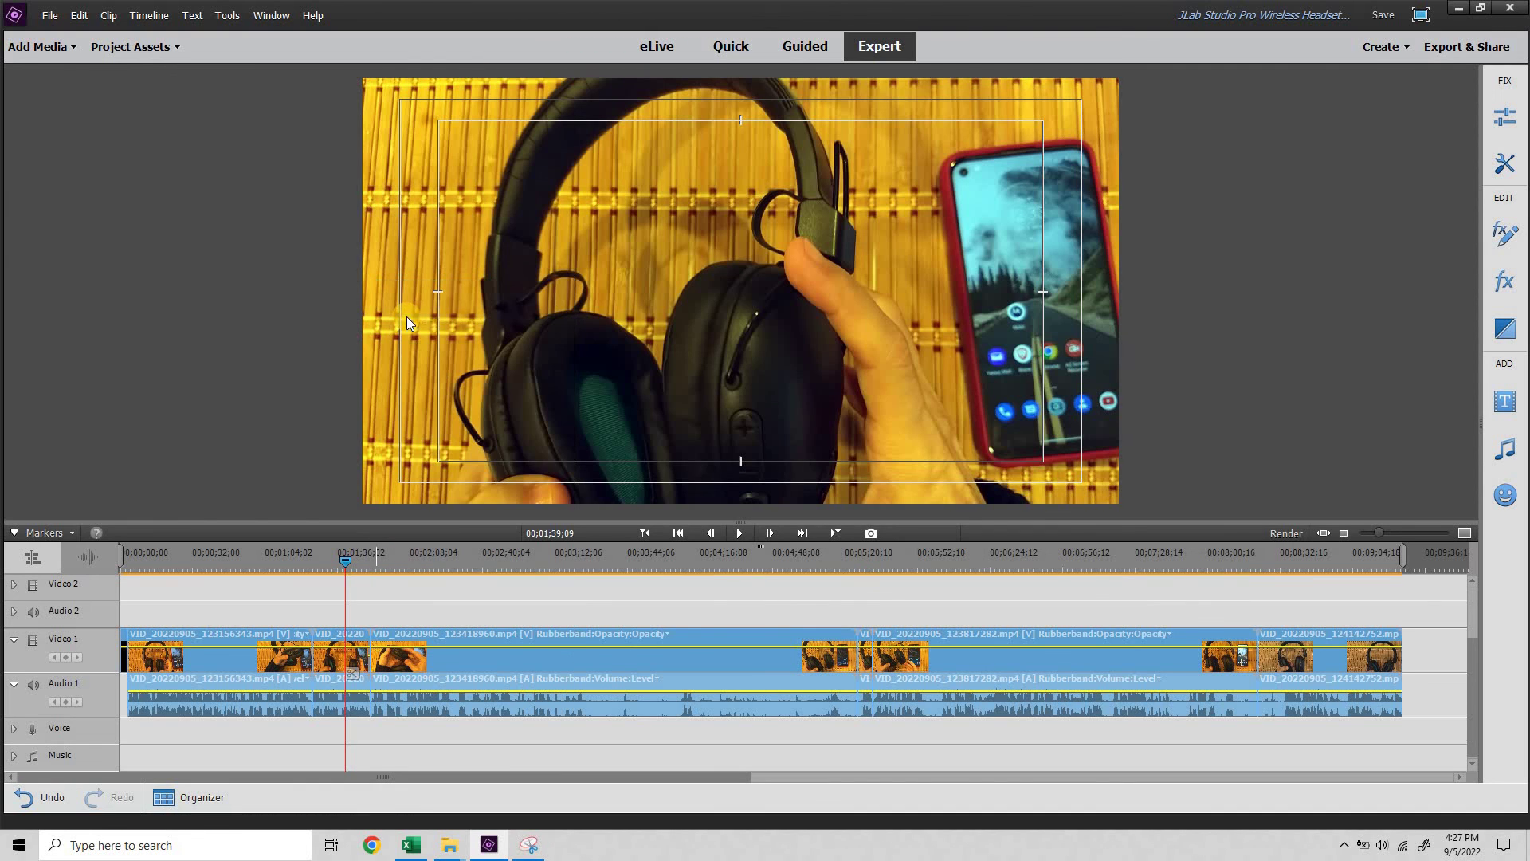
pyautogui.click(487, 604)
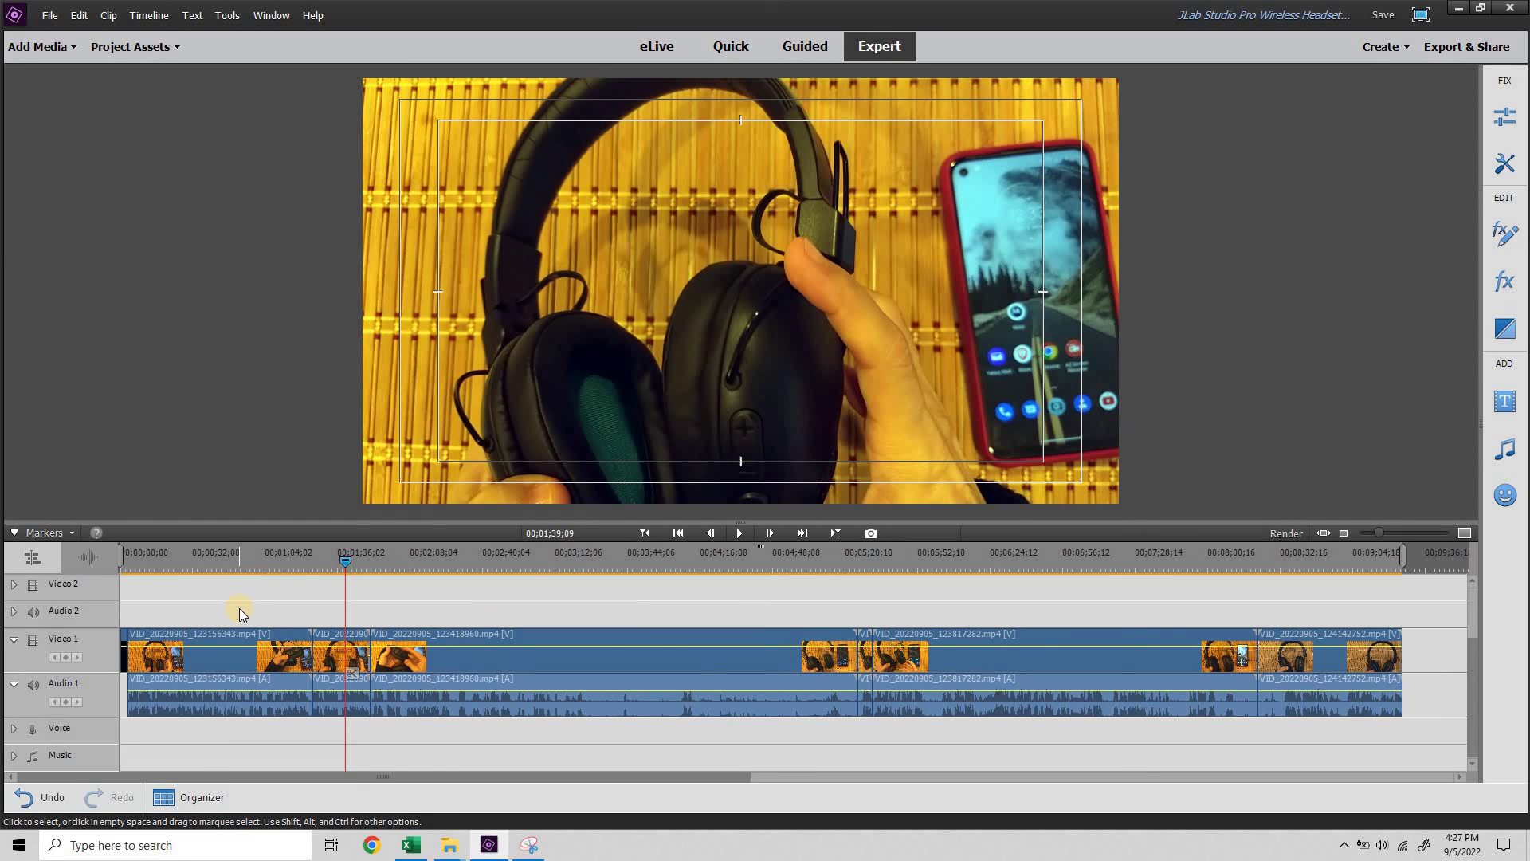